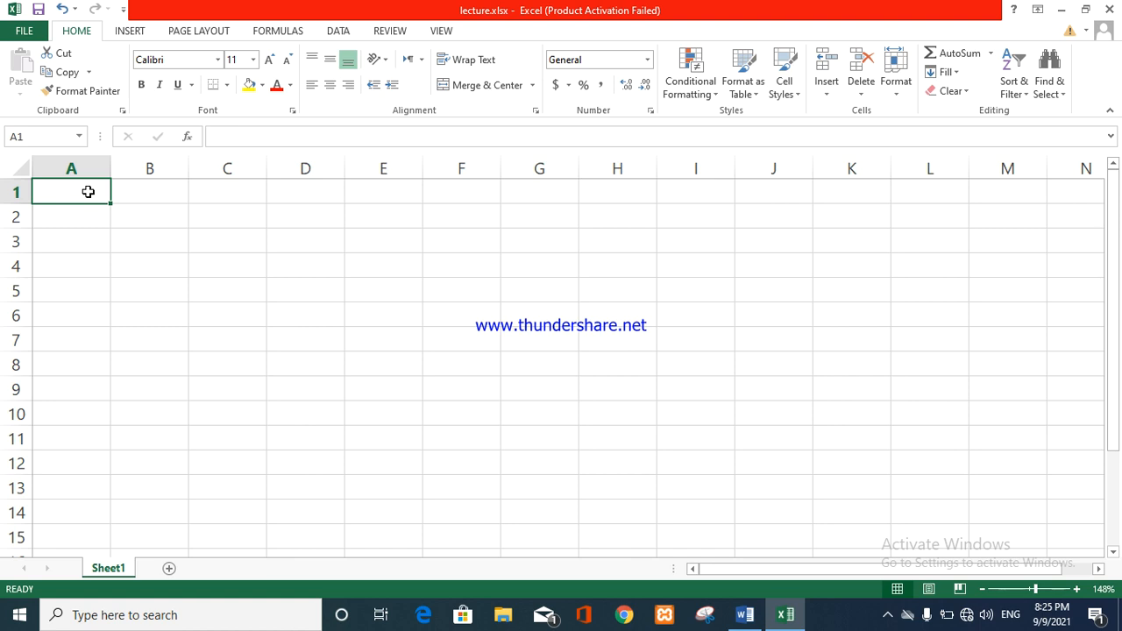
Enter the formula =5+6 in cell A1
{"action": "type", "text": "="}
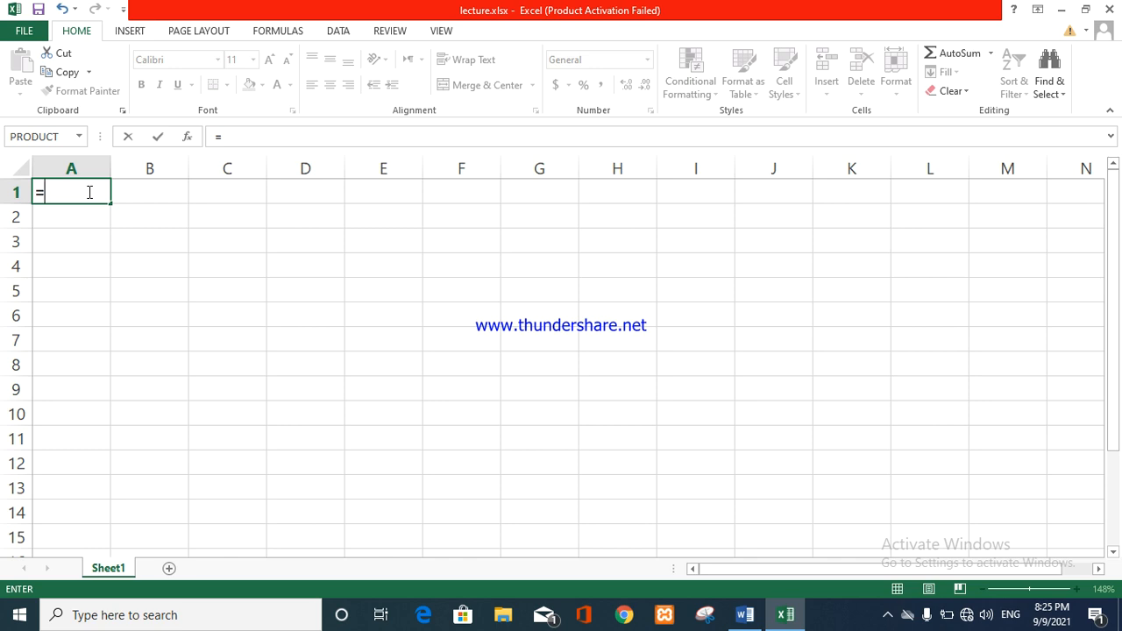
{"action": "type", "text": "5+6"}
{"action": "key", "text": "Return"}
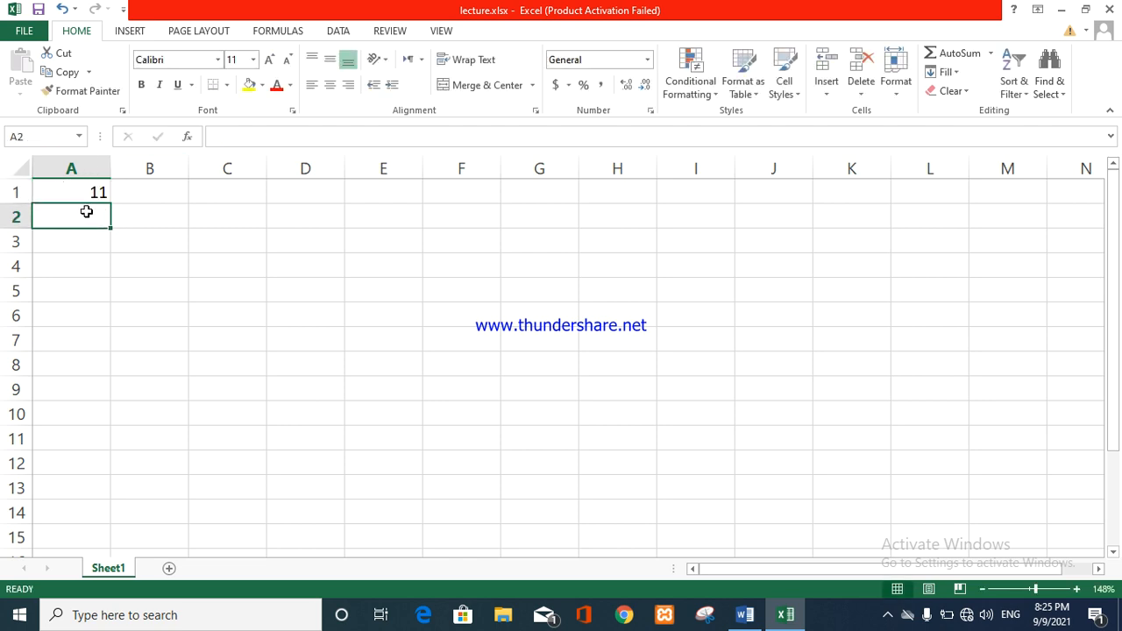
Enter the value 5 in cell C1 and again in cell C2
{"action": "left_click", "coordinate": [223, 192]}
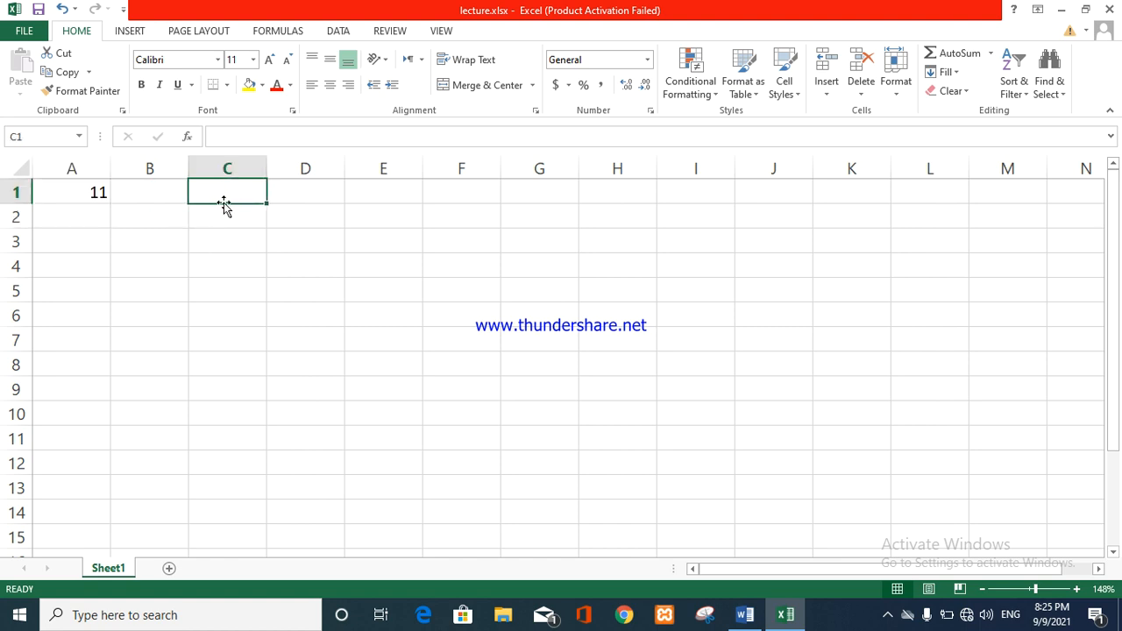
{"action": "type", "text": "5"}
{"action": "key", "text": "Return"}
{"action": "type", "text": "5"}
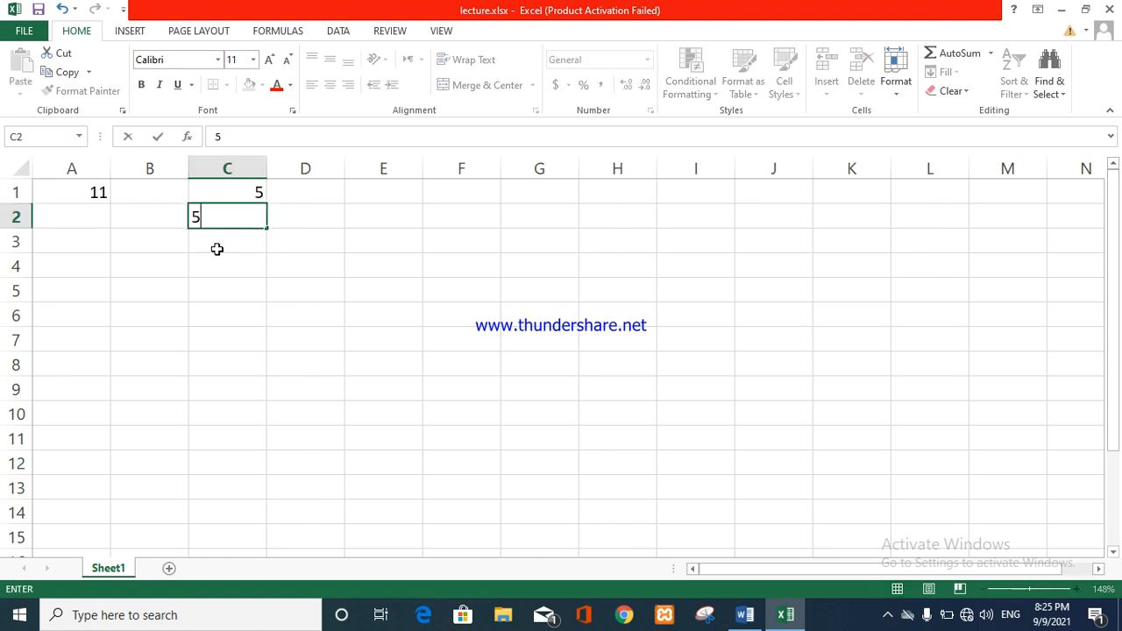
{"action": "key", "text": "Return"}
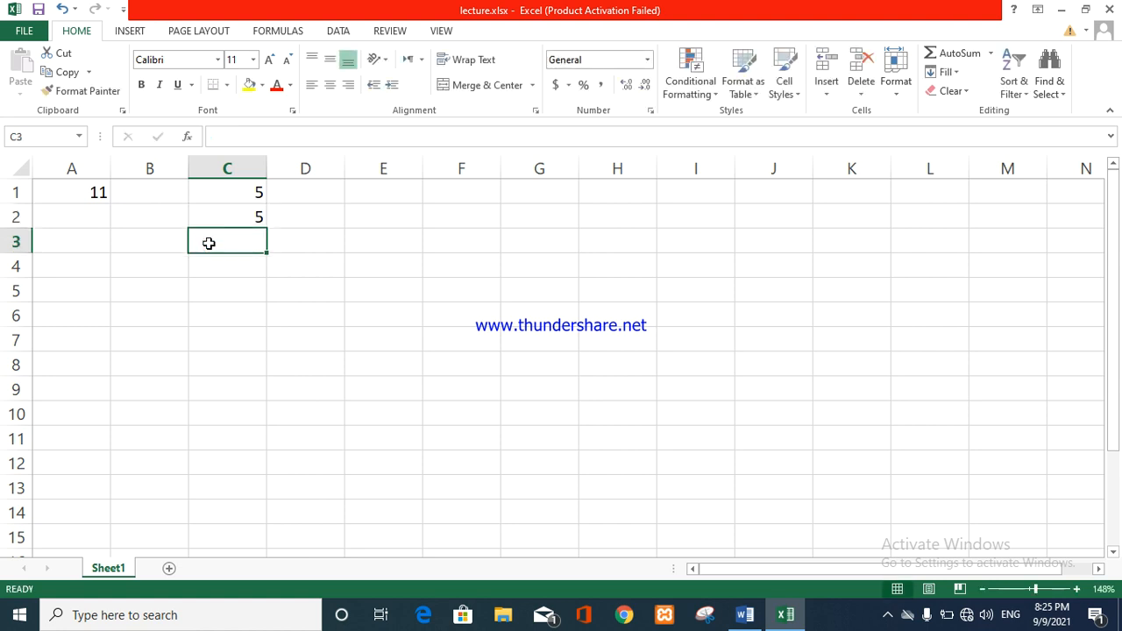
Add cells C1 and C2 in cell C3 with the formula =C1+C2
{"action": "type", "text": "="}
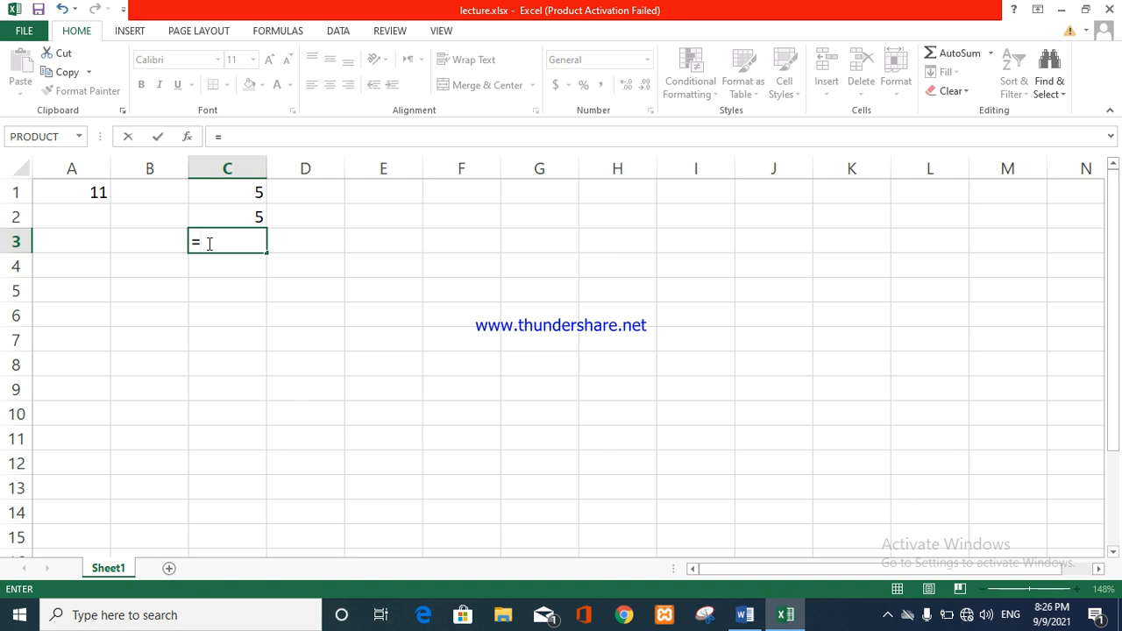
{"action": "left_click", "coordinate": [238, 190]}
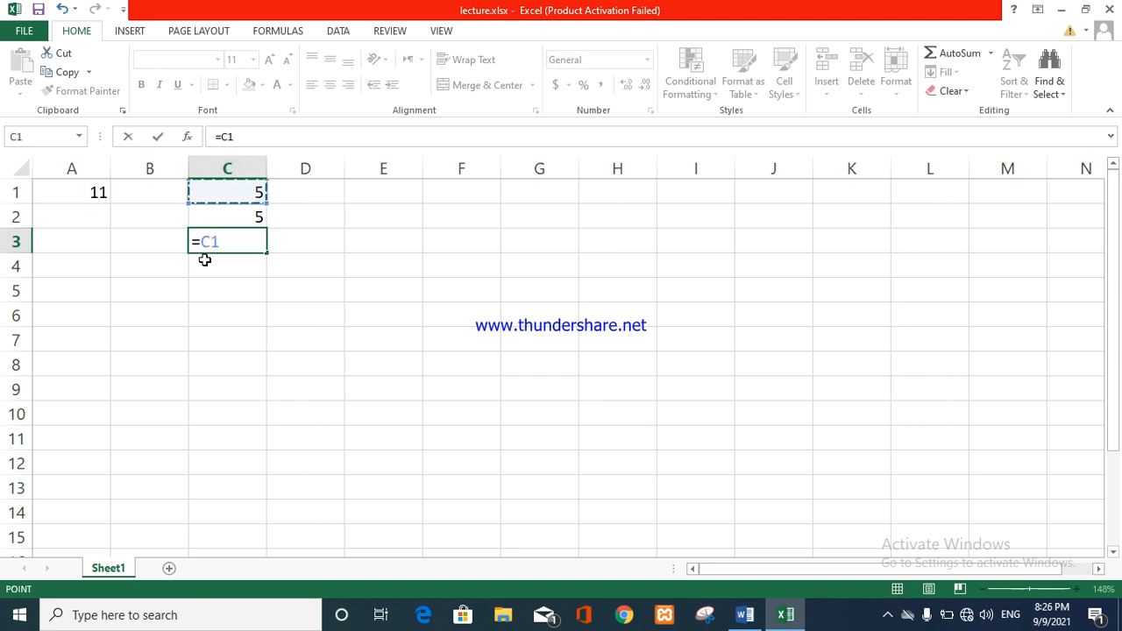
{"action": "type", "text": "+"}
{"action": "left_click", "coordinate": [253, 217]}
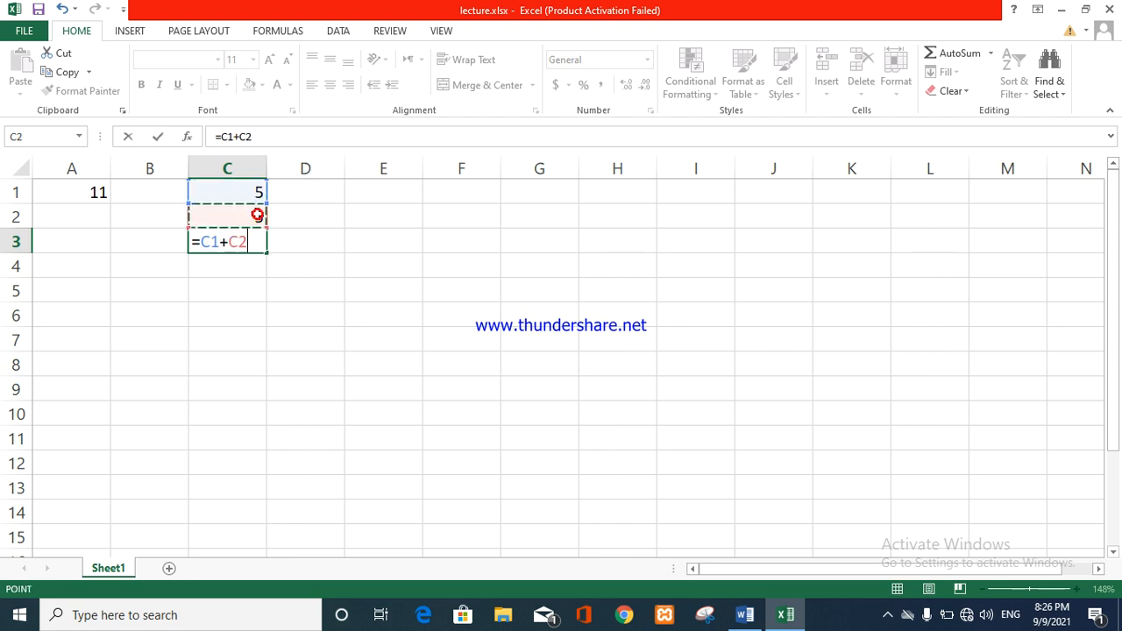
{"action": "key", "text": "Return"}
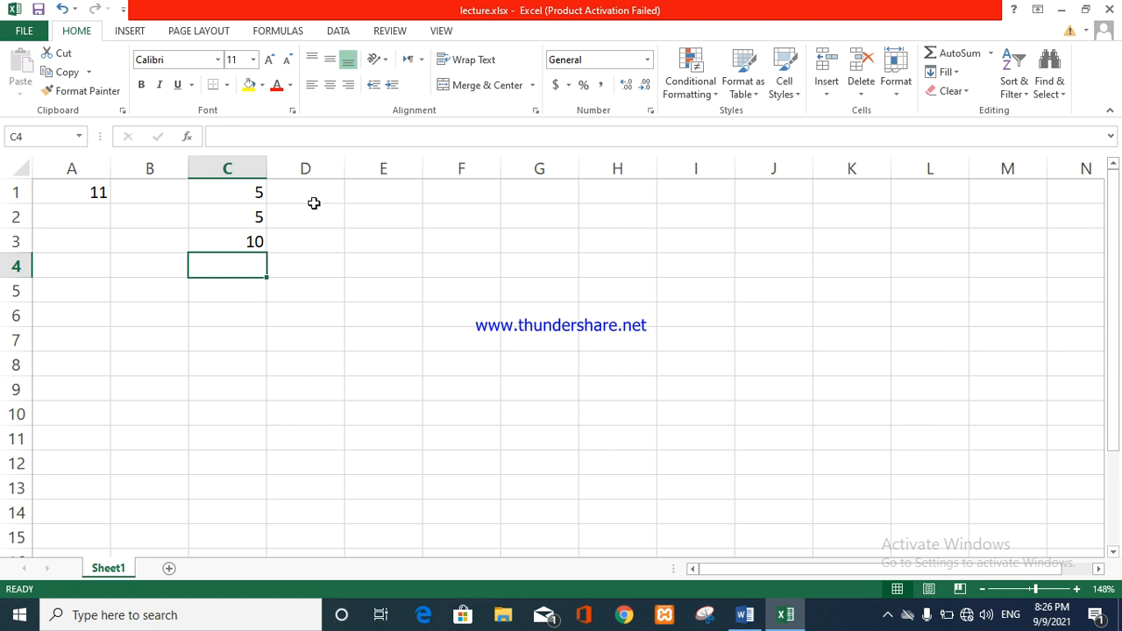
Subtract C2 from C3 in cell C4 with the formula =C3-C2
{"action": "left_click", "coordinate": [250, 243]}
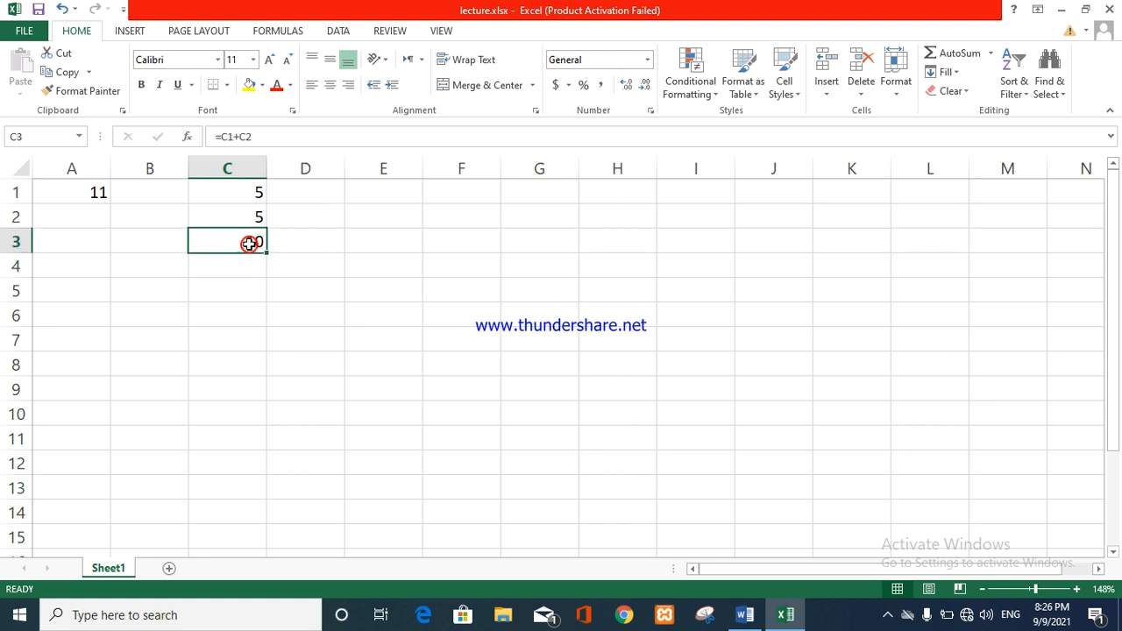
{"action": "left_click", "coordinate": [251, 216]}
{"action": "left_click", "coordinate": [238, 266]}
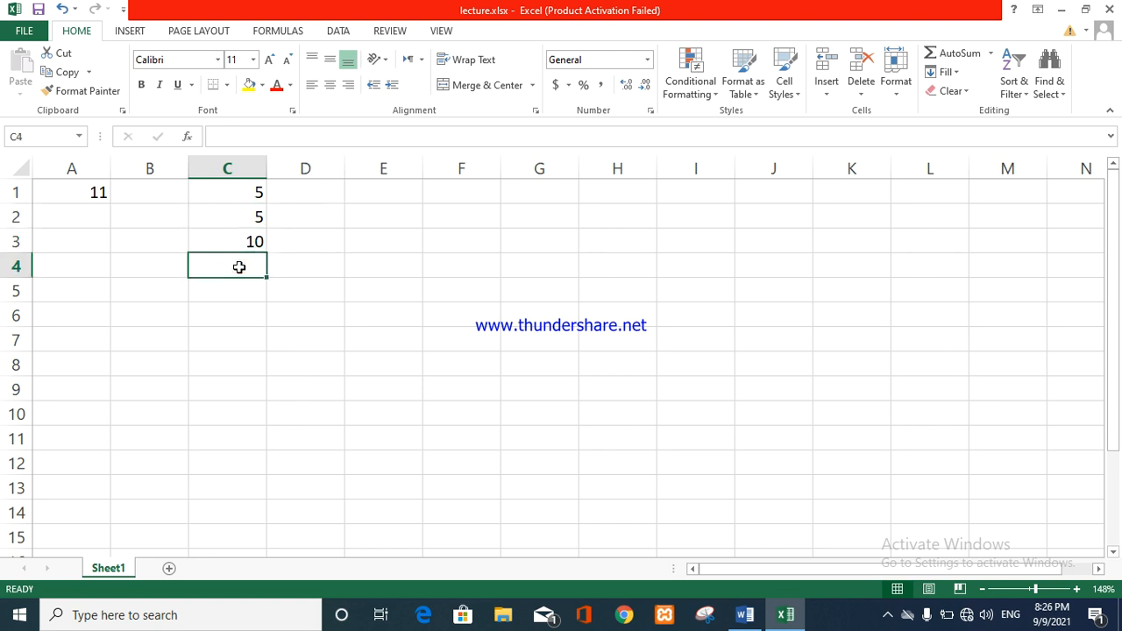
{"action": "type", "text": "="}
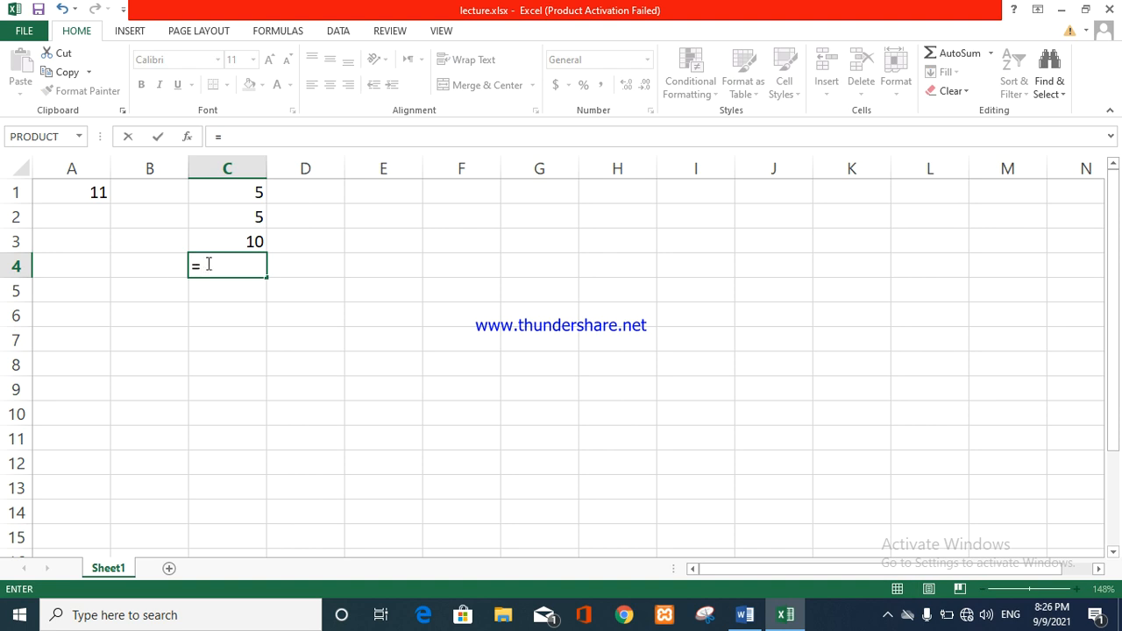
{"action": "left_click", "coordinate": [236, 241]}
{"action": "type", "text": "-"}
{"action": "left_click", "coordinate": [251, 217]}
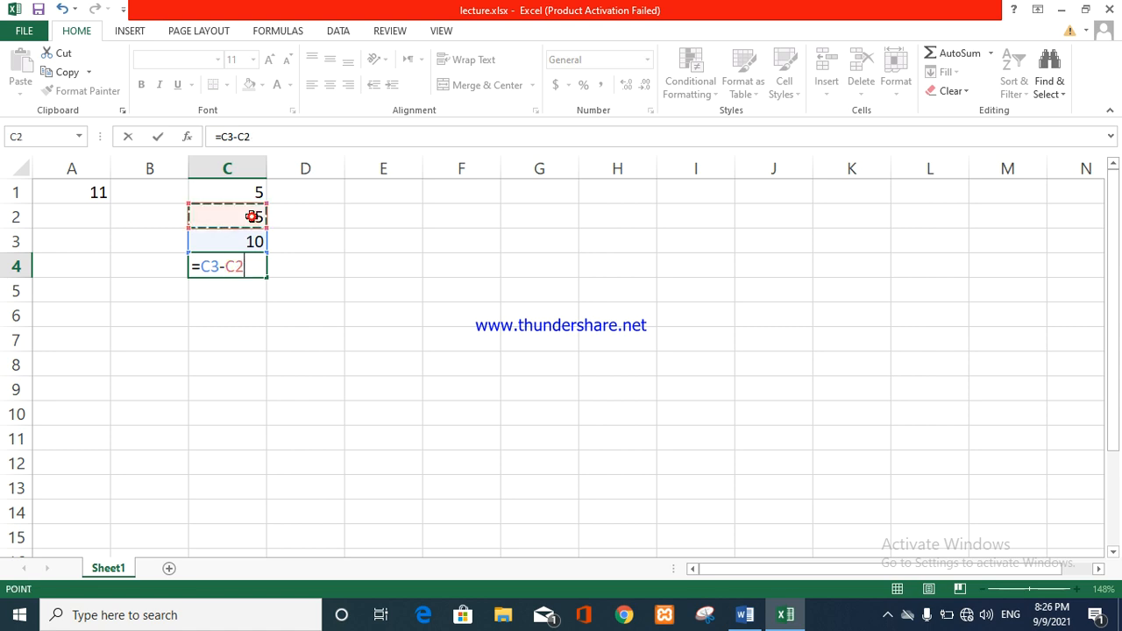
{"action": "key", "text": "Return"}
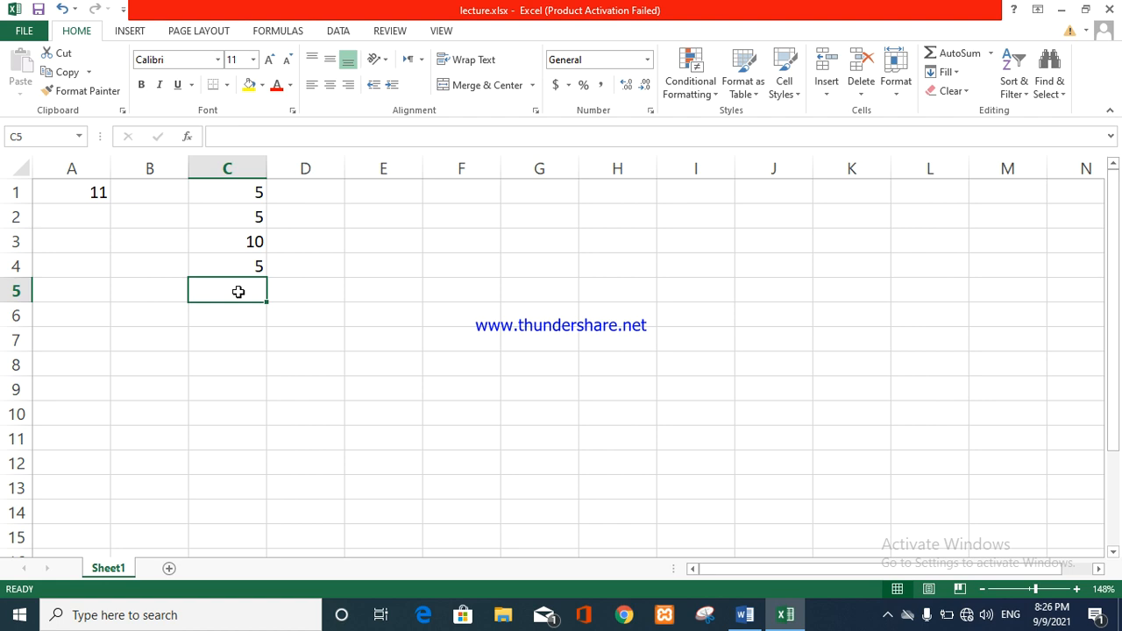
Multiply cells C1 and C2 in cell C5 with the formula =C1*C2
{"action": "type", "text": "="}
{"action": "left_click", "coordinate": [239, 193]}
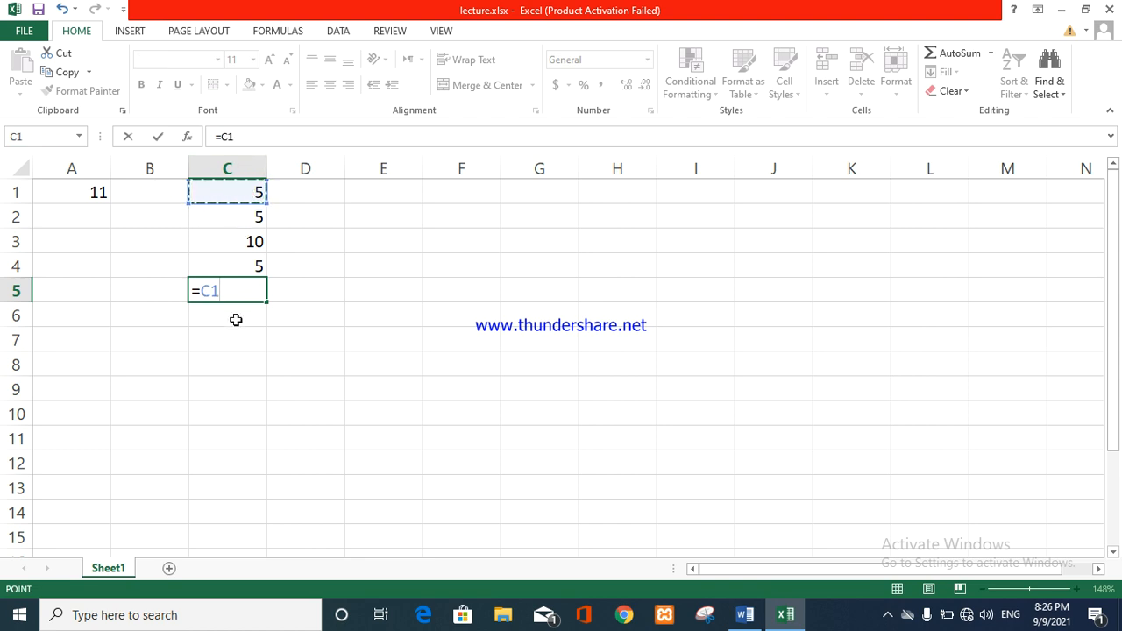
{"action": "type", "text": "*"}
{"action": "left_click", "coordinate": [255, 217]}
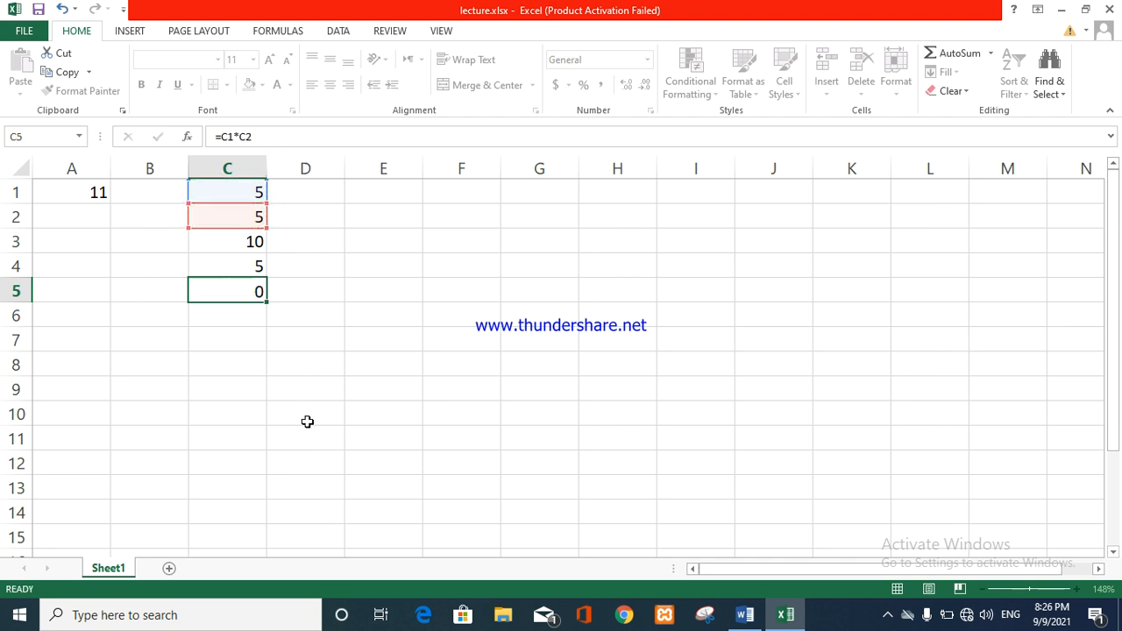
{"action": "key", "text": "Return"}
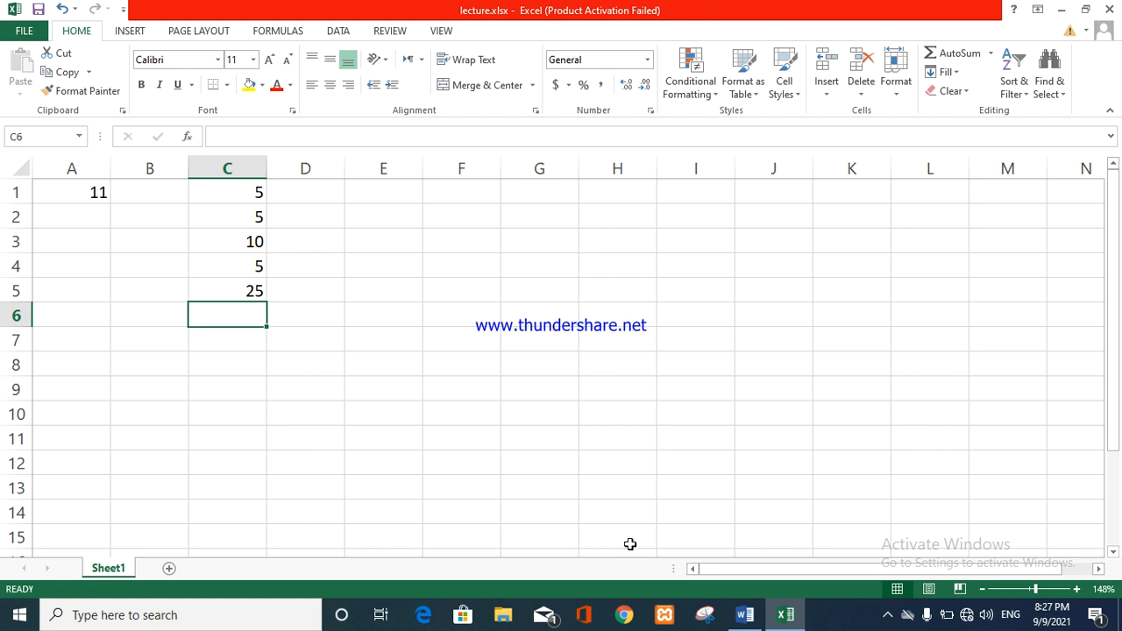
Check the function list in the Word document, then insert a SUM function over the range C1:C5 in cell C6 of the workbook
{"action": "left_click", "coordinate": [744, 614]}
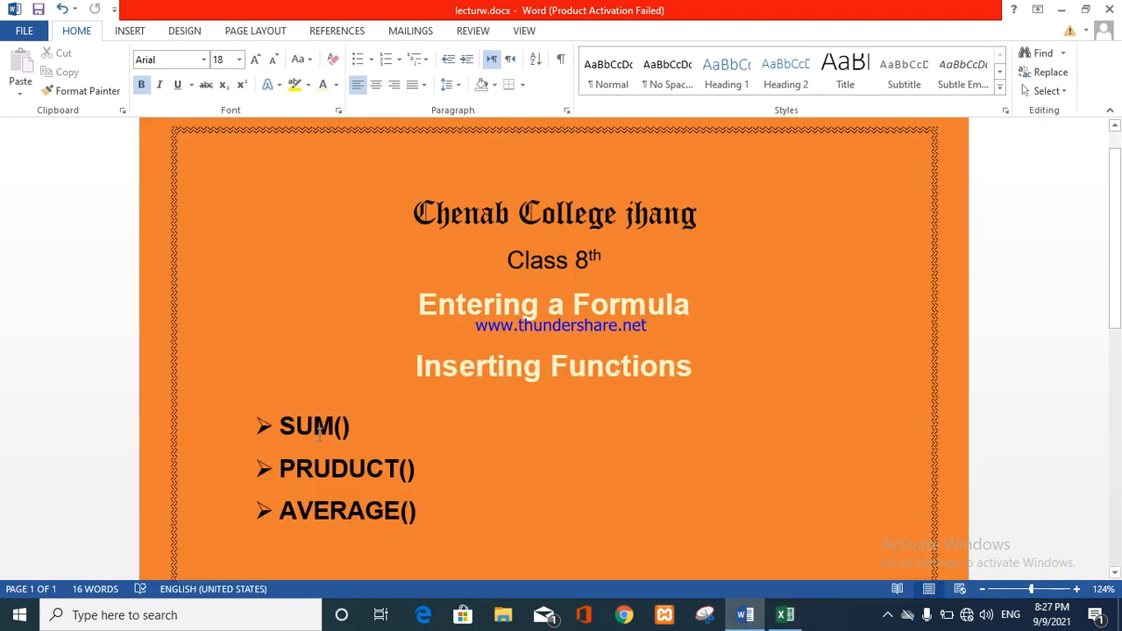
{"action": "left_click", "coordinate": [745, 615]}
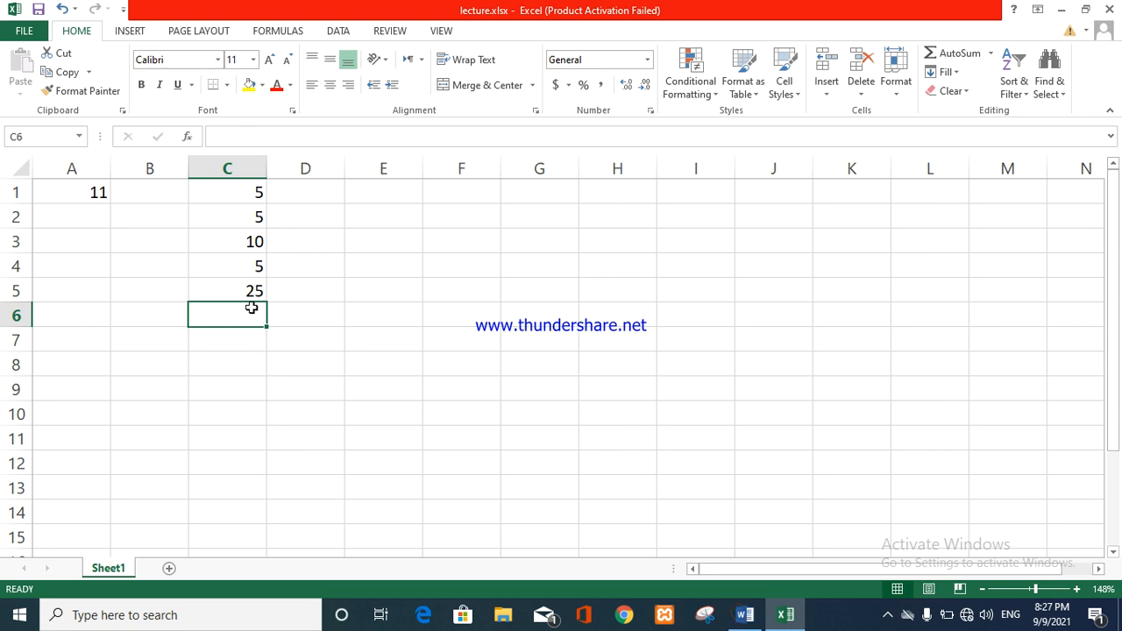
{"action": "left_click", "coordinate": [189, 138]}
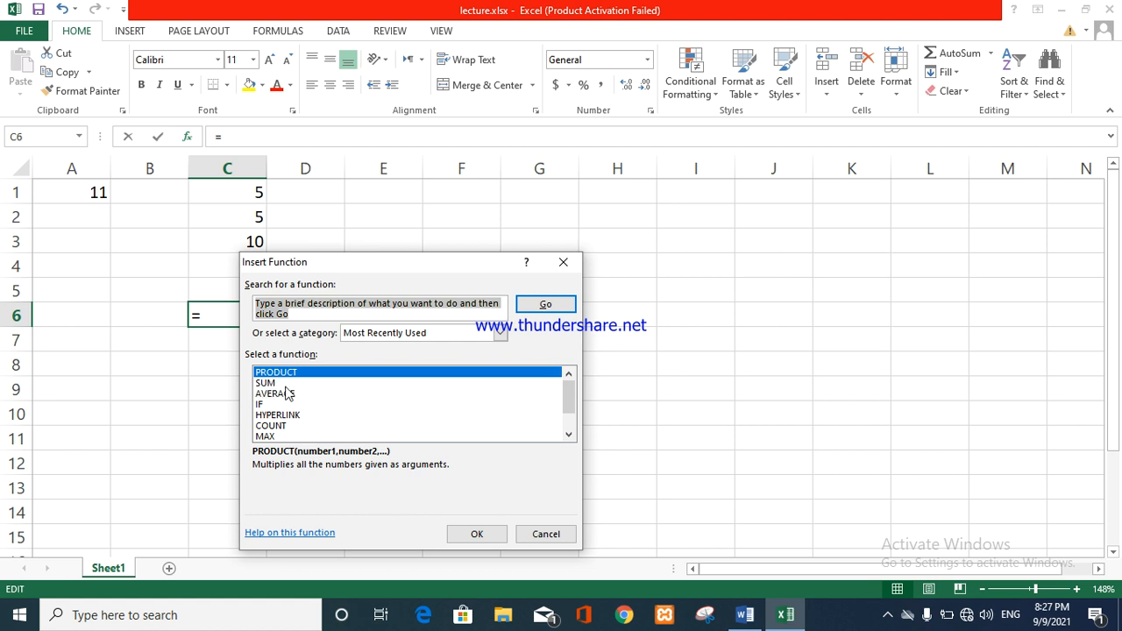
{"action": "left_click", "coordinate": [267, 383]}
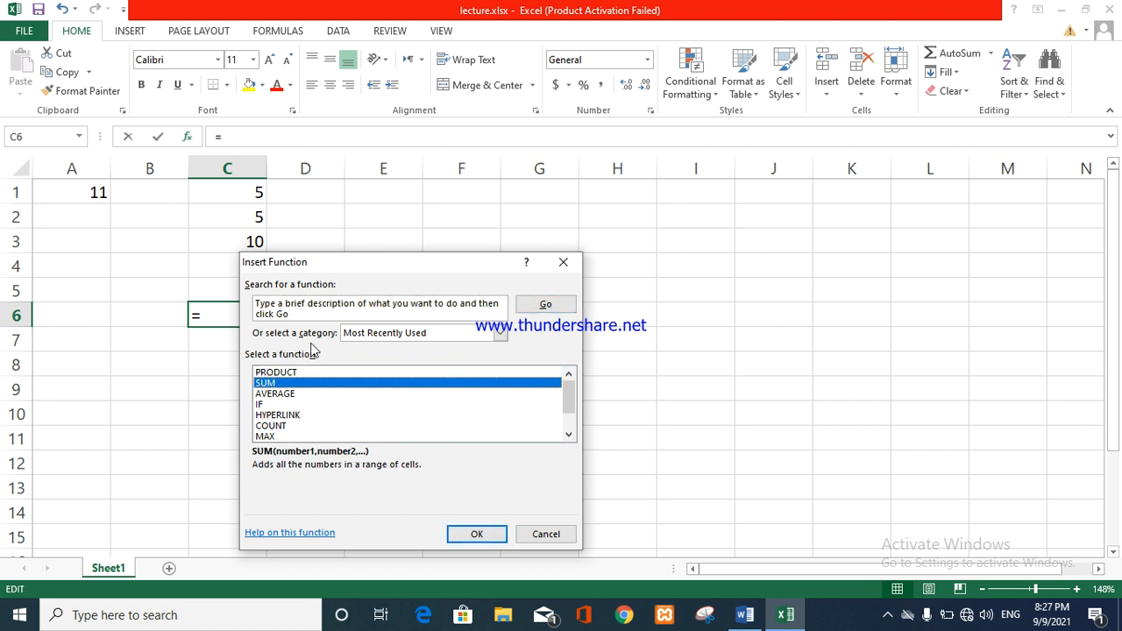
{"action": "left_click", "coordinate": [487, 535]}
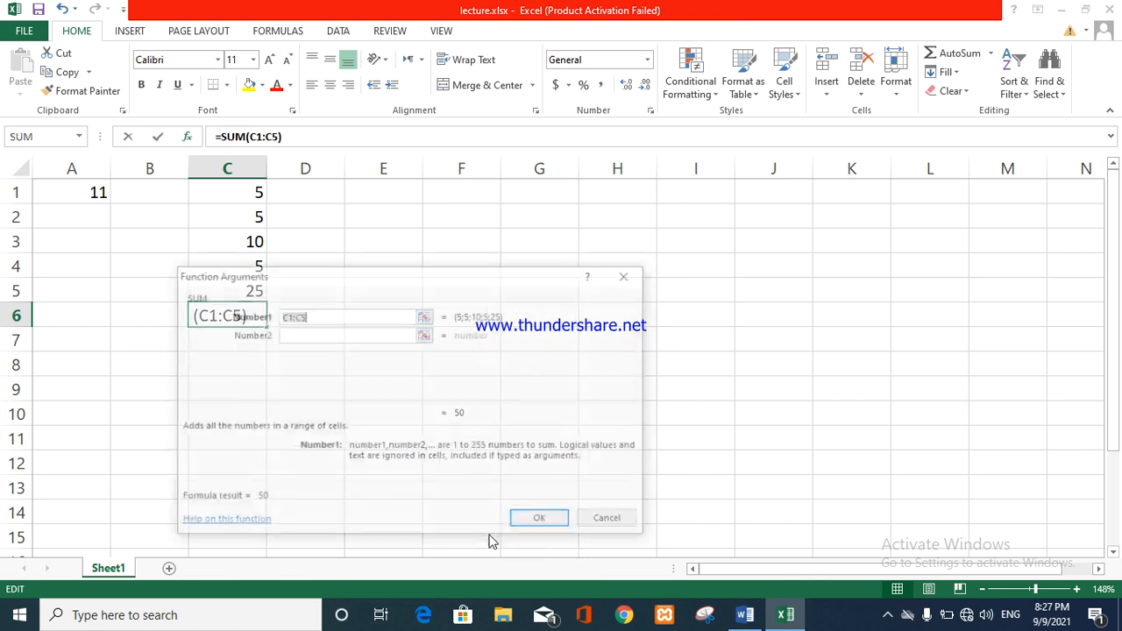
{"action": "left_click_drag", "start_coordinate": [357, 273], "coordinate": [657, 247]}
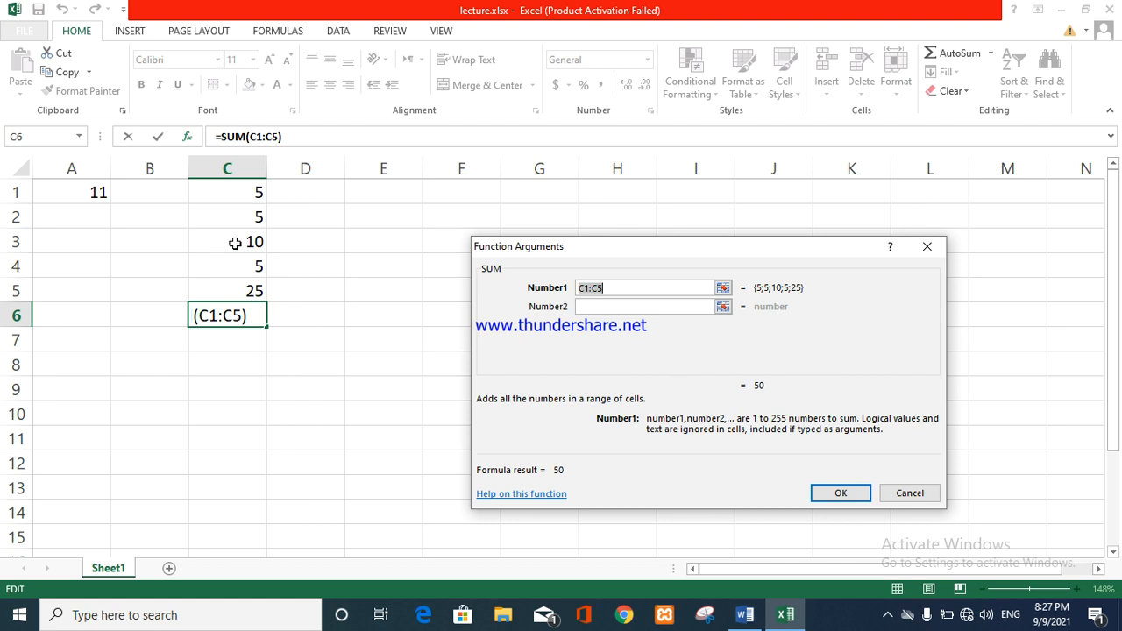
{"action": "left_click_drag", "start_coordinate": [236, 184], "coordinate": [230, 288]}
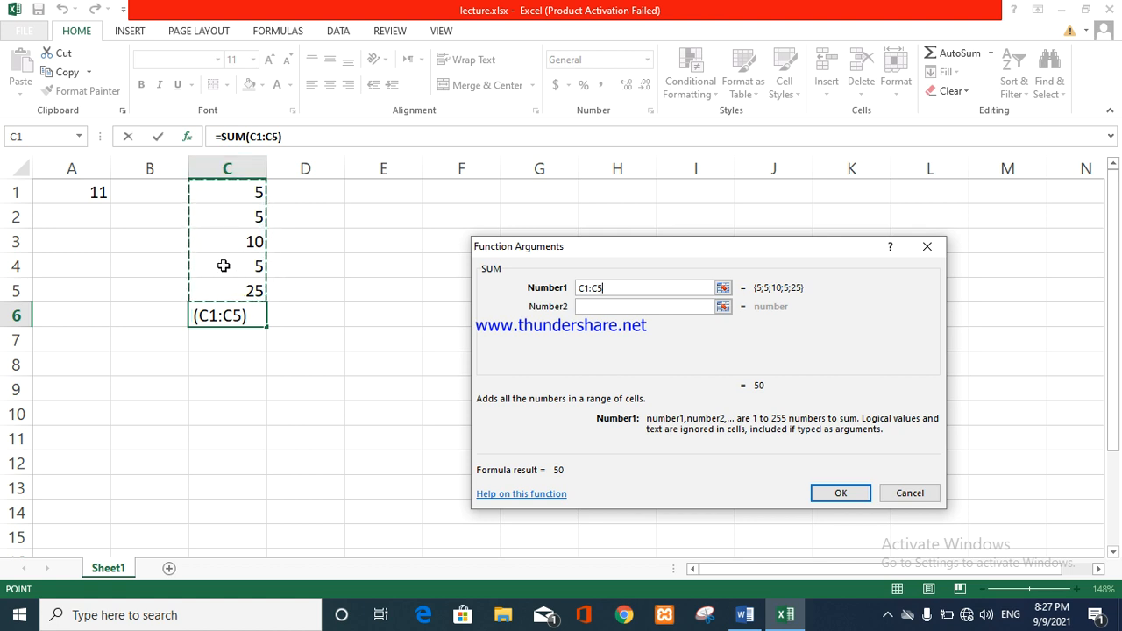
{"action": "left_click", "coordinate": [857, 492]}
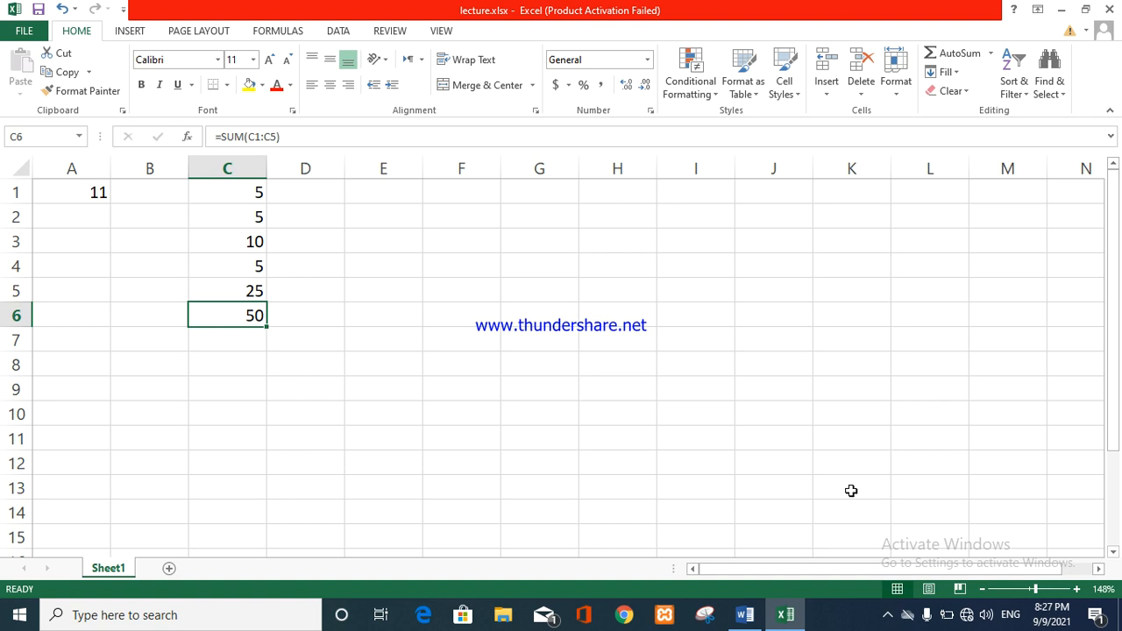
Insert a SUM function in cell C7 with C3 as the first argument and C6 as the second
{"action": "left_click", "coordinate": [239, 340]}
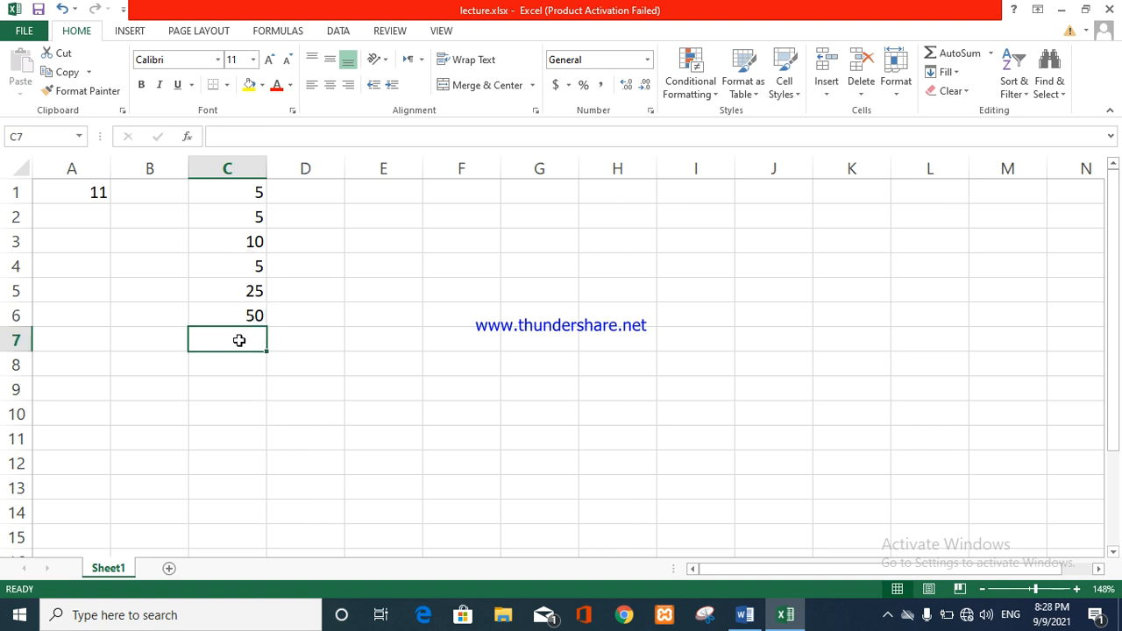
{"action": "left_click", "coordinate": [188, 137]}
{"action": "left_click", "coordinate": [775, 506]}
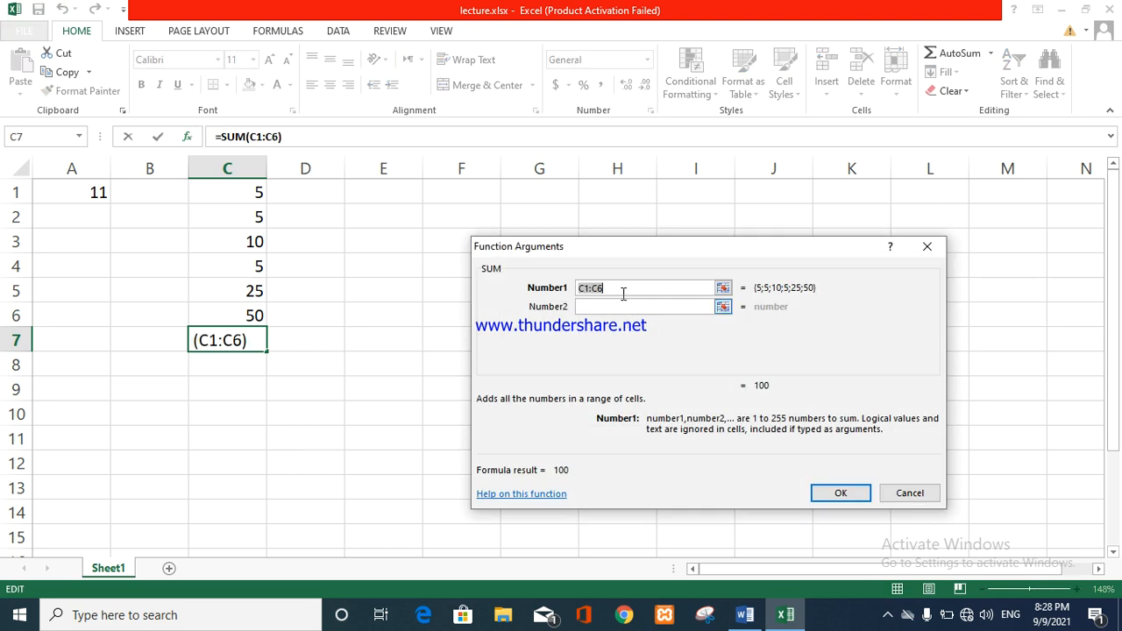
{"action": "left_click", "coordinate": [250, 243]}
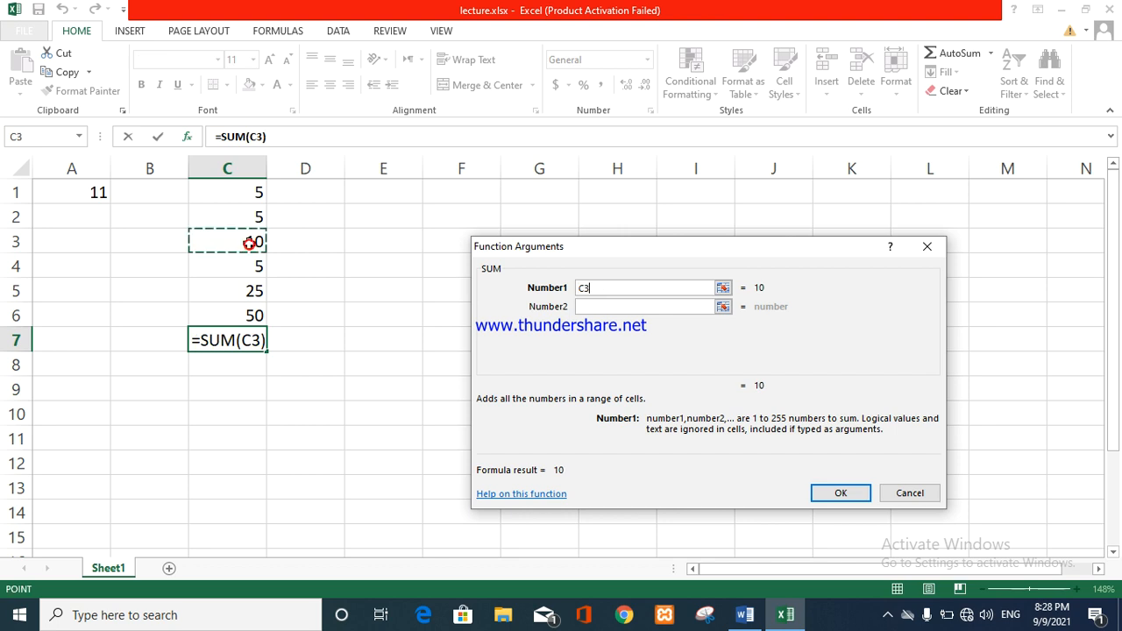
{"action": "left_click", "coordinate": [601, 307]}
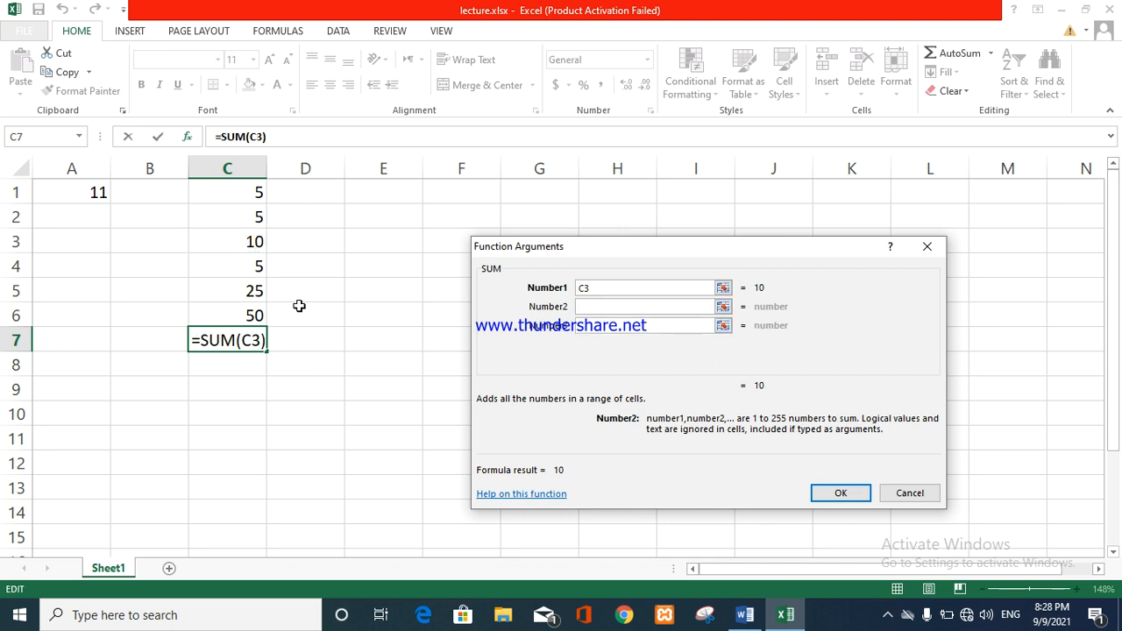
{"action": "left_click", "coordinate": [256, 316]}
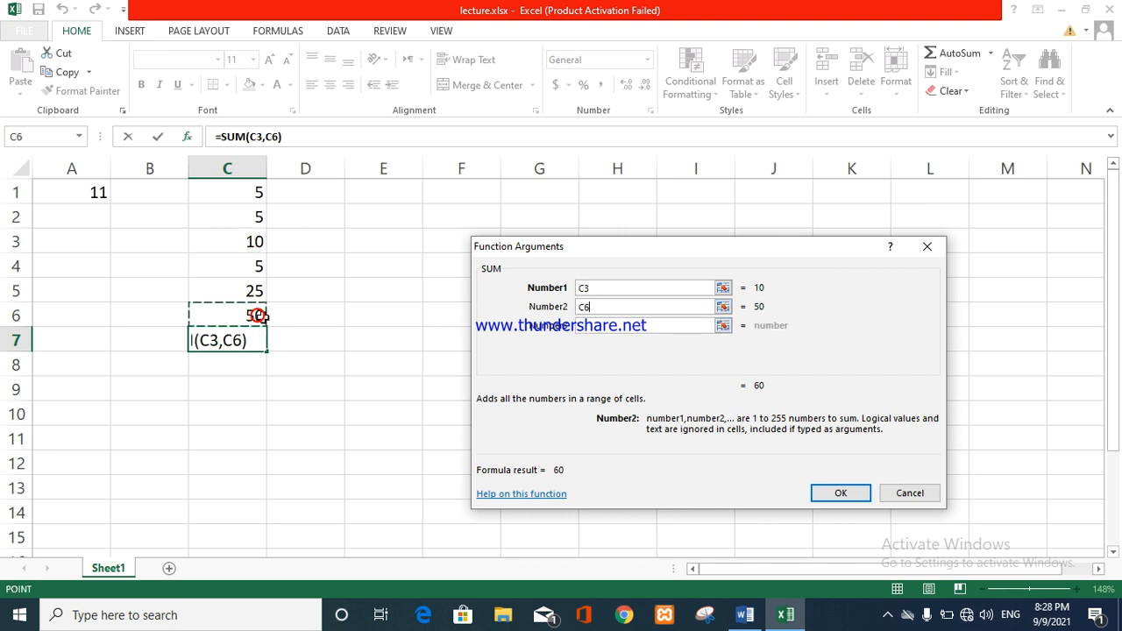
{"action": "left_click", "coordinate": [846, 494]}
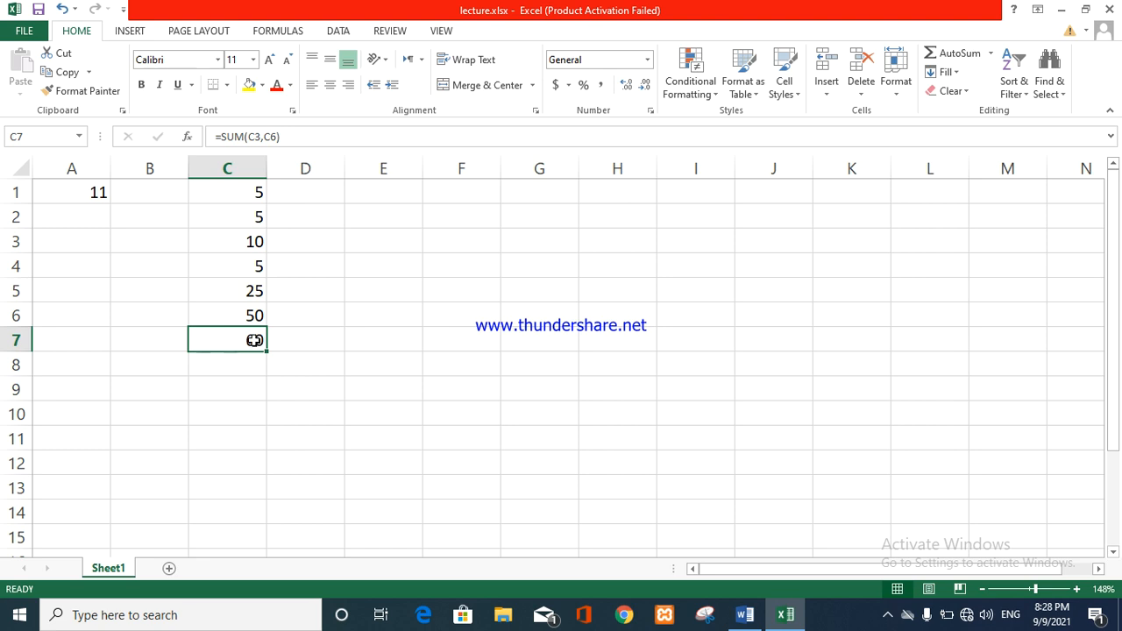
Check the function list in the Word document, then insert a PRODUCT function over the range C1:C7 in cell C8 of the workbook
{"action": "left_click", "coordinate": [247, 364]}
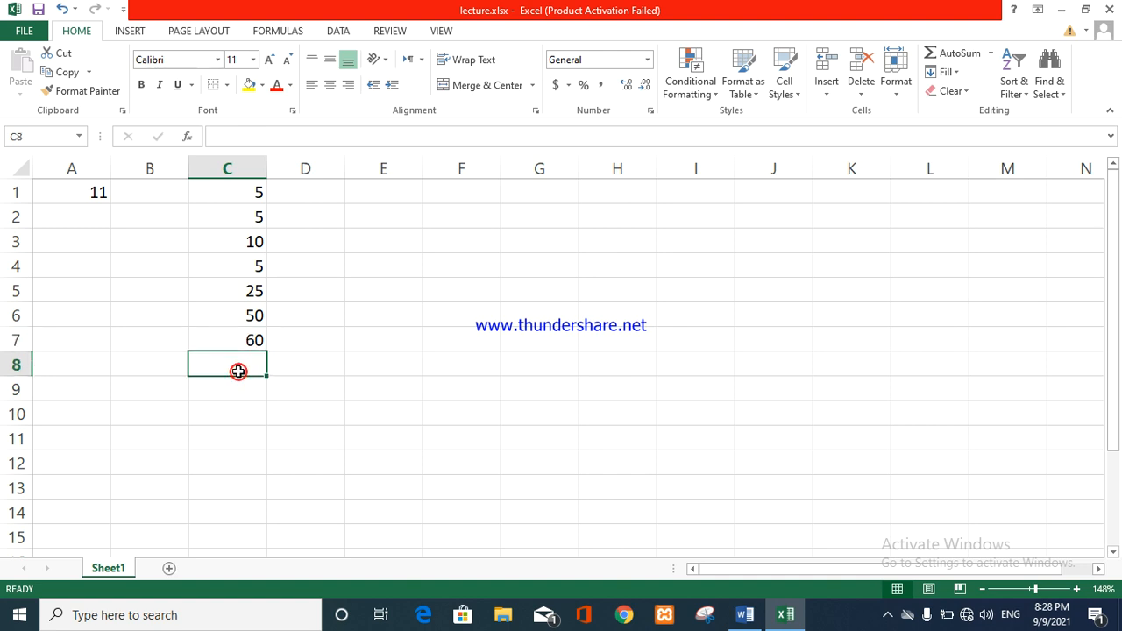
{"action": "left_click", "coordinate": [745, 617]}
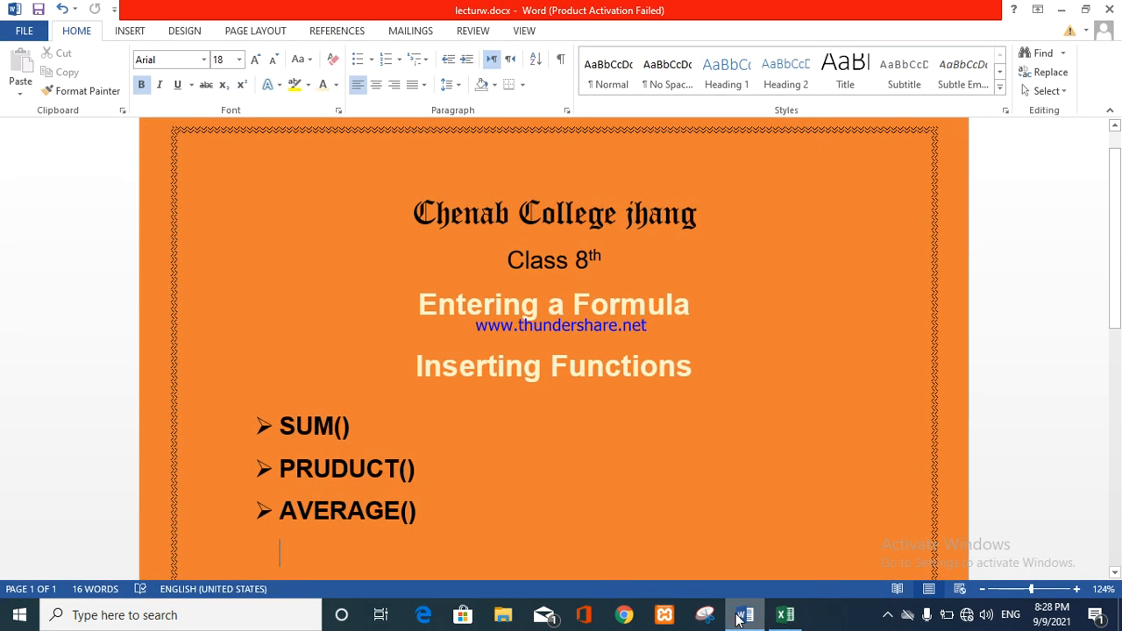
{"action": "left_click", "coordinate": [745, 617]}
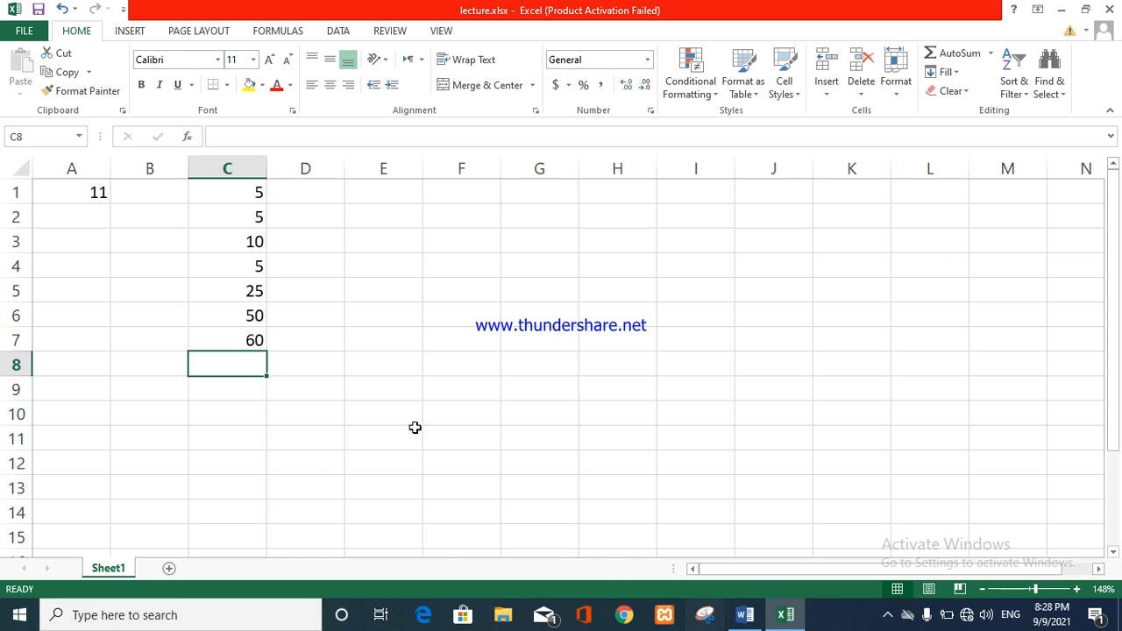
{"action": "left_click", "coordinate": [186, 137]}
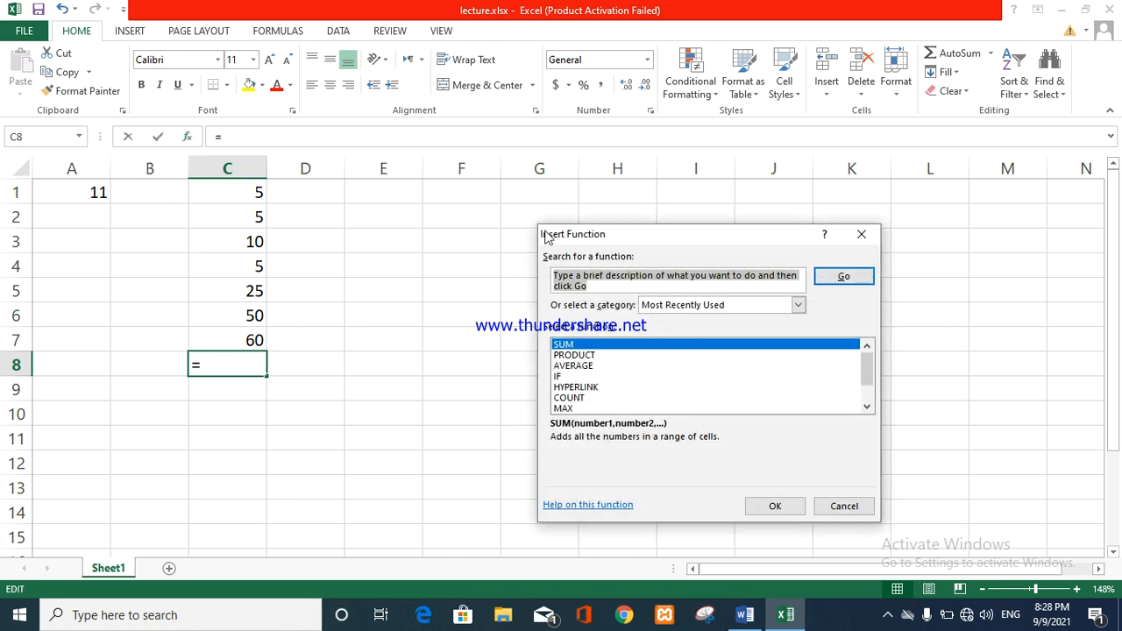
{"action": "left_click", "coordinate": [587, 355]}
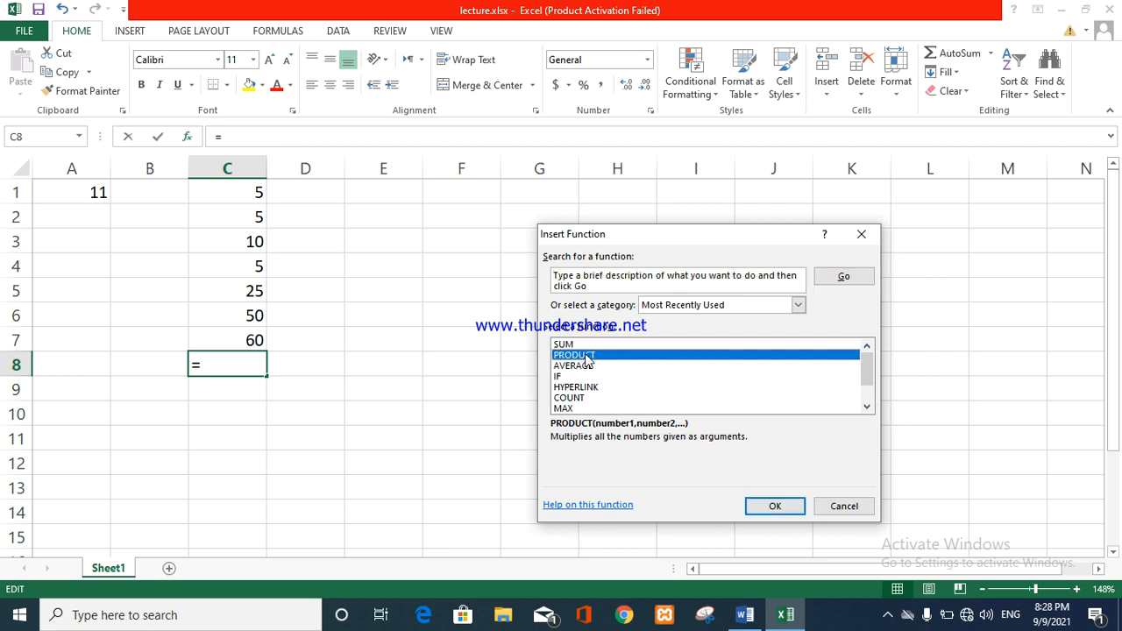
{"action": "left_click", "coordinate": [775, 507]}
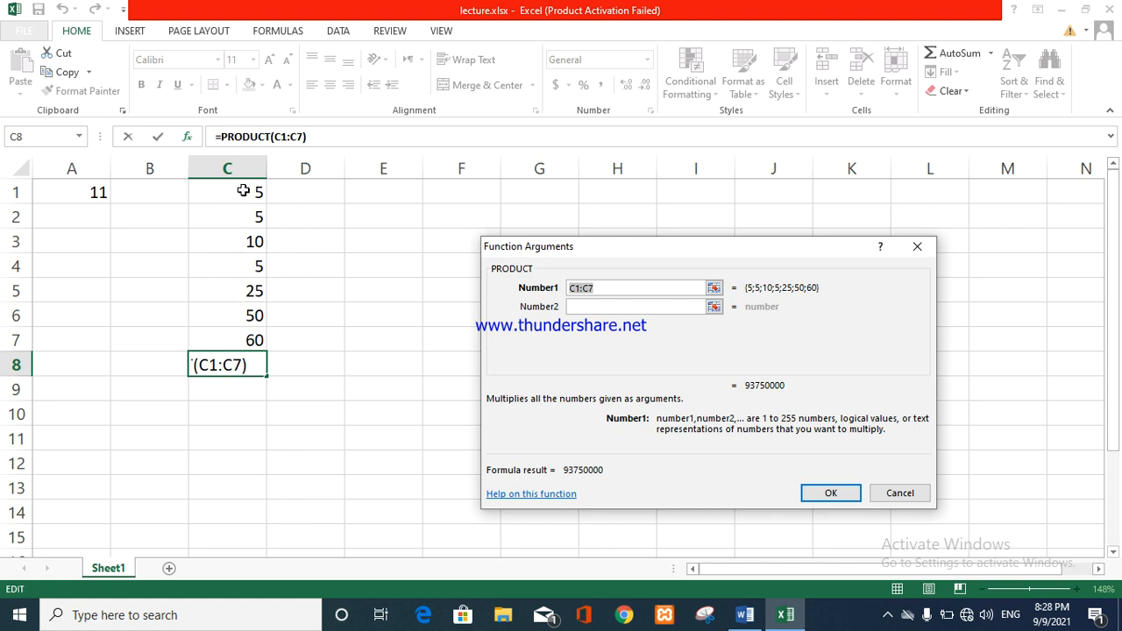
{"action": "left_click", "coordinate": [830, 493]}
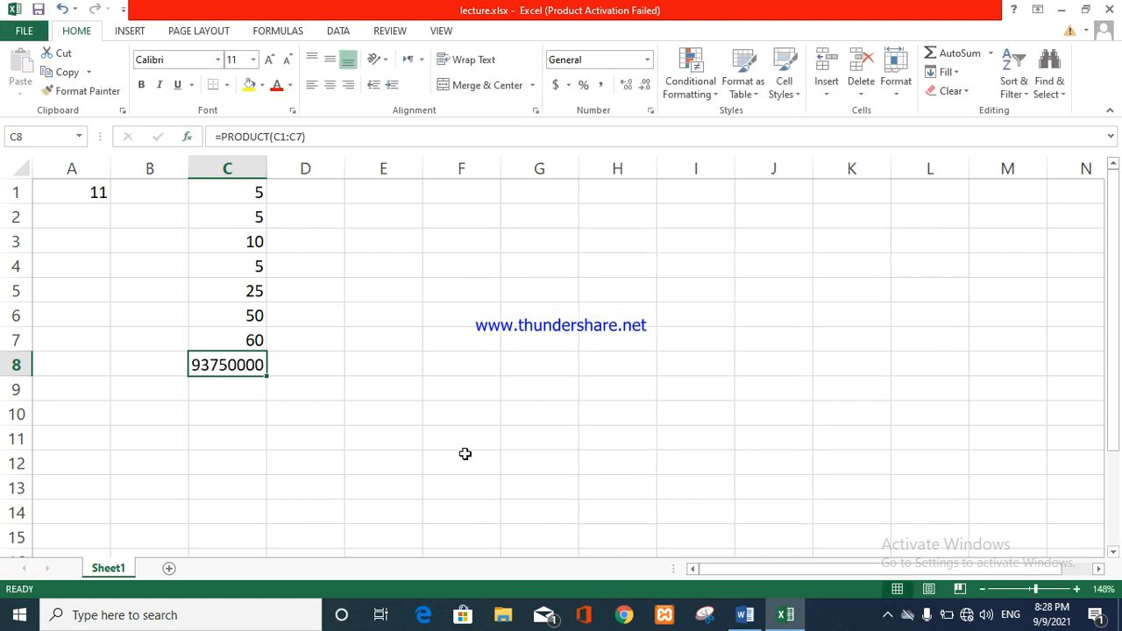
Insert a PRODUCT function in cell C9 with C3 as the first argument and C4 as the second
{"action": "left_click", "coordinate": [234, 386]}
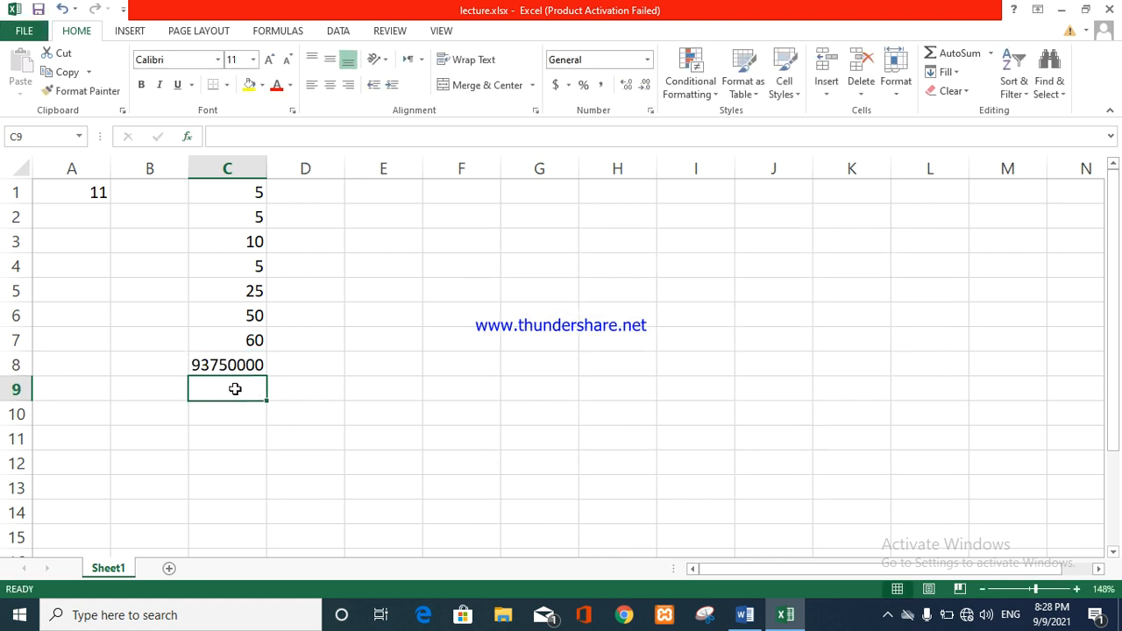
{"action": "left_click", "coordinate": [188, 138]}
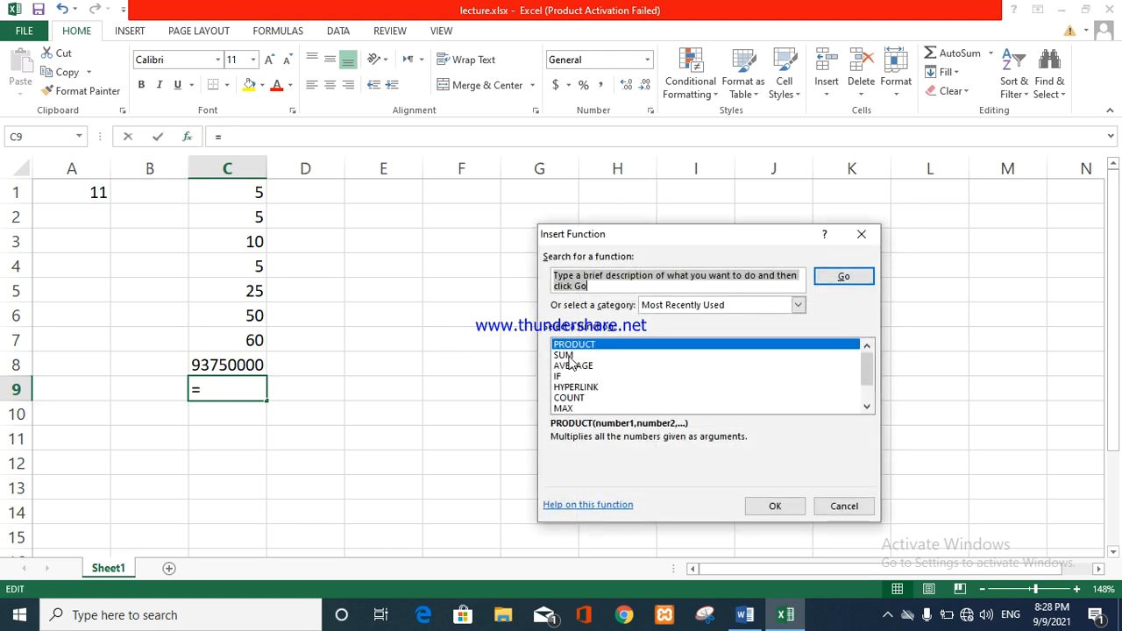
{"action": "left_click", "coordinate": [776, 507]}
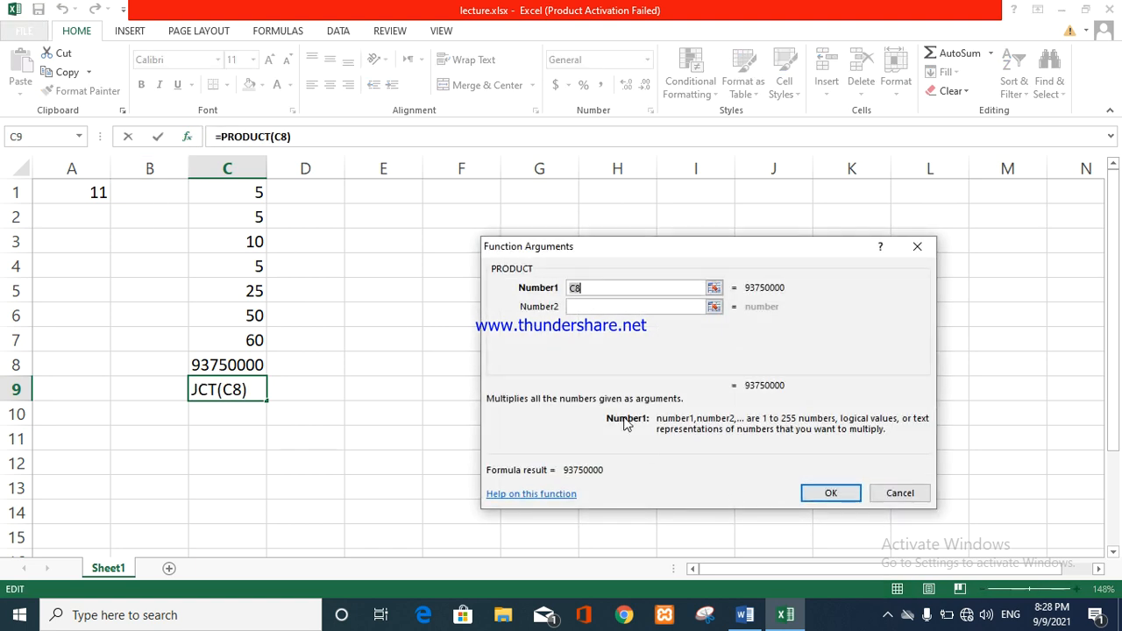
{"action": "left_click", "coordinate": [252, 242]}
{"action": "left_click", "coordinate": [605, 308]}
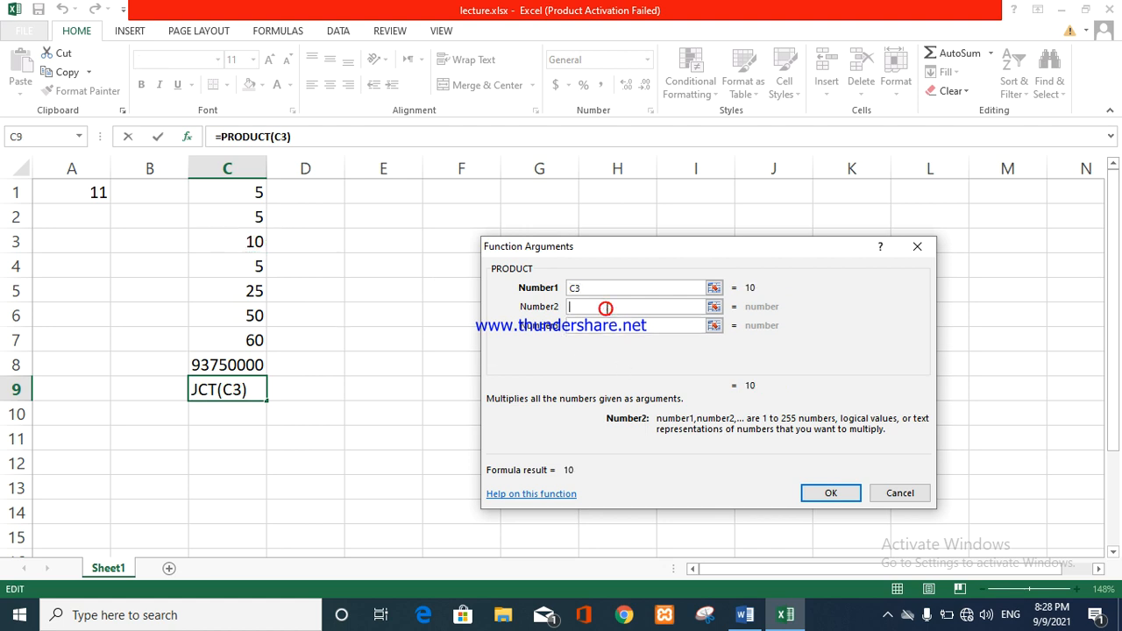
{"action": "left_click", "coordinate": [251, 266]}
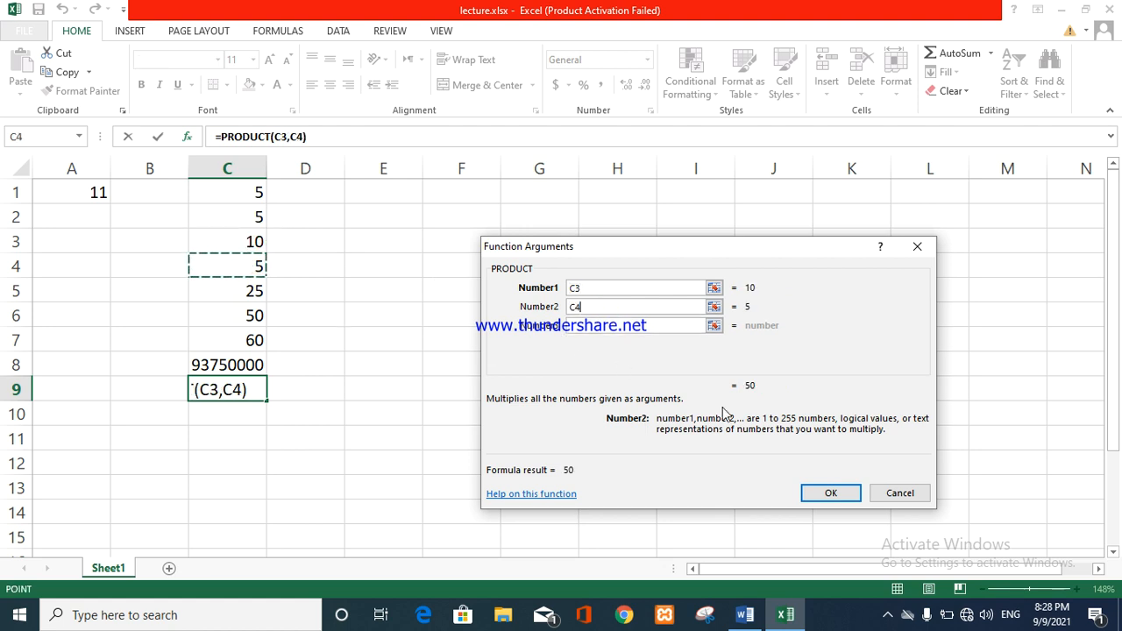
{"action": "left_click", "coordinate": [831, 493]}
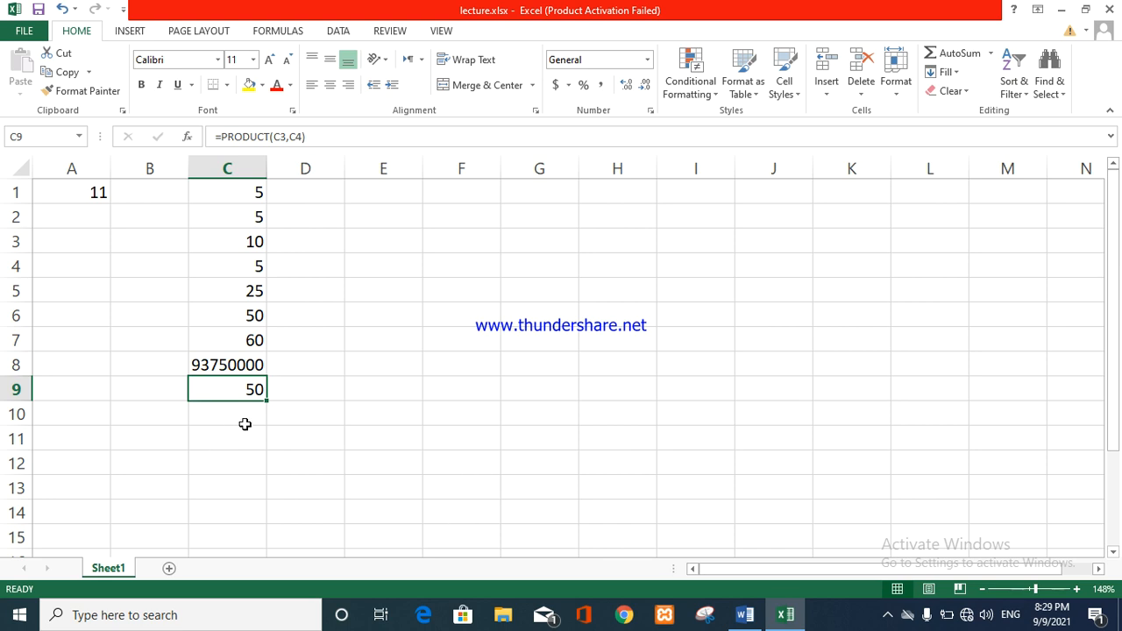
Insert an AVERAGE function over the range C1:C5 in cell C10
{"action": "left_click", "coordinate": [248, 416]}
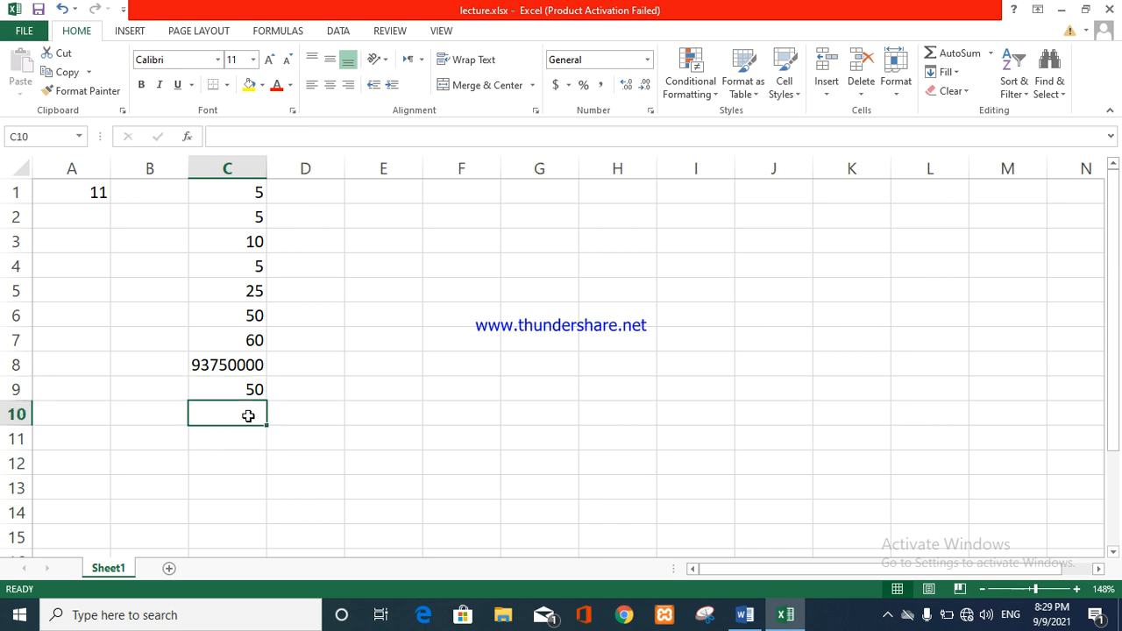
{"action": "left_click", "coordinate": [186, 137]}
{"action": "left_click", "coordinate": [576, 365]}
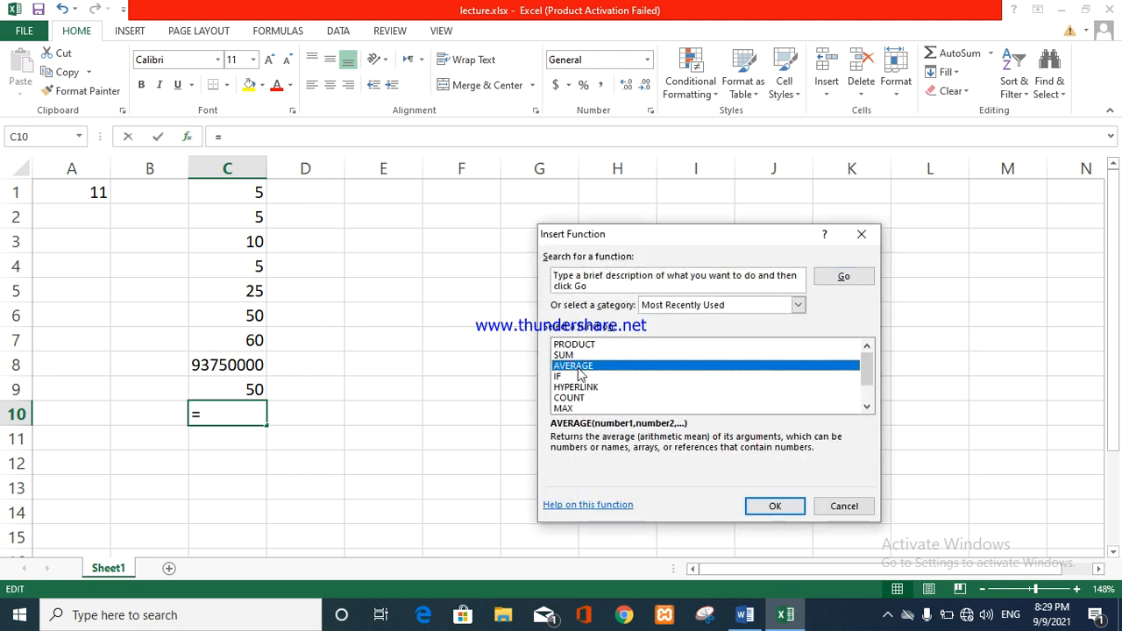
{"action": "left_click", "coordinate": [771, 506]}
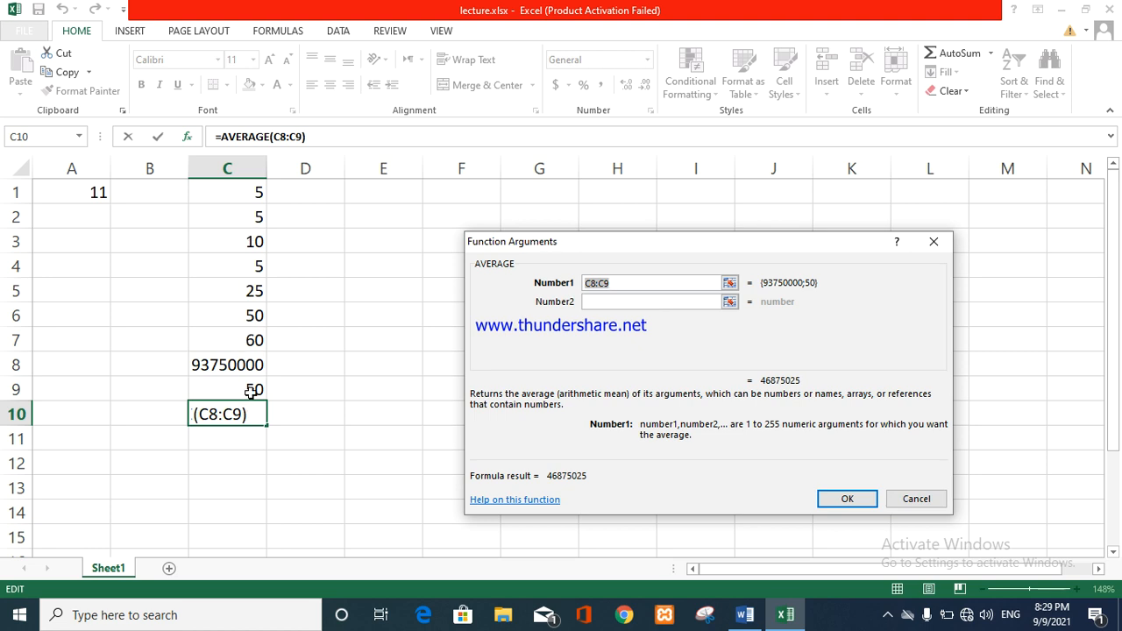
{"action": "left_click_drag", "start_coordinate": [230, 191], "coordinate": [224, 282]}
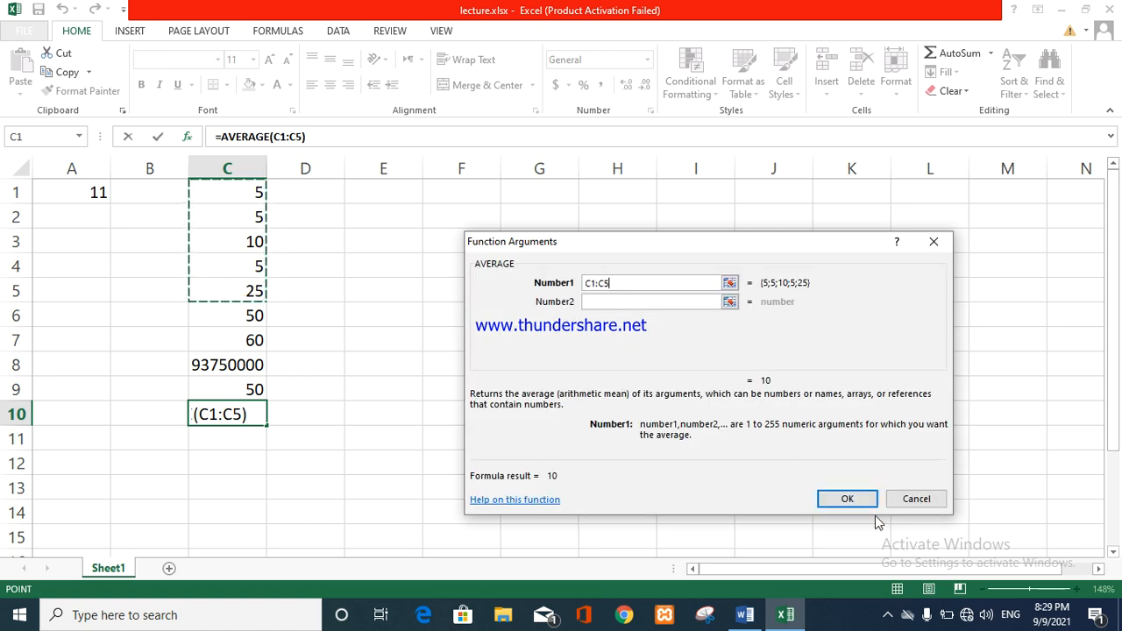
{"action": "left_click", "coordinate": [851, 501]}
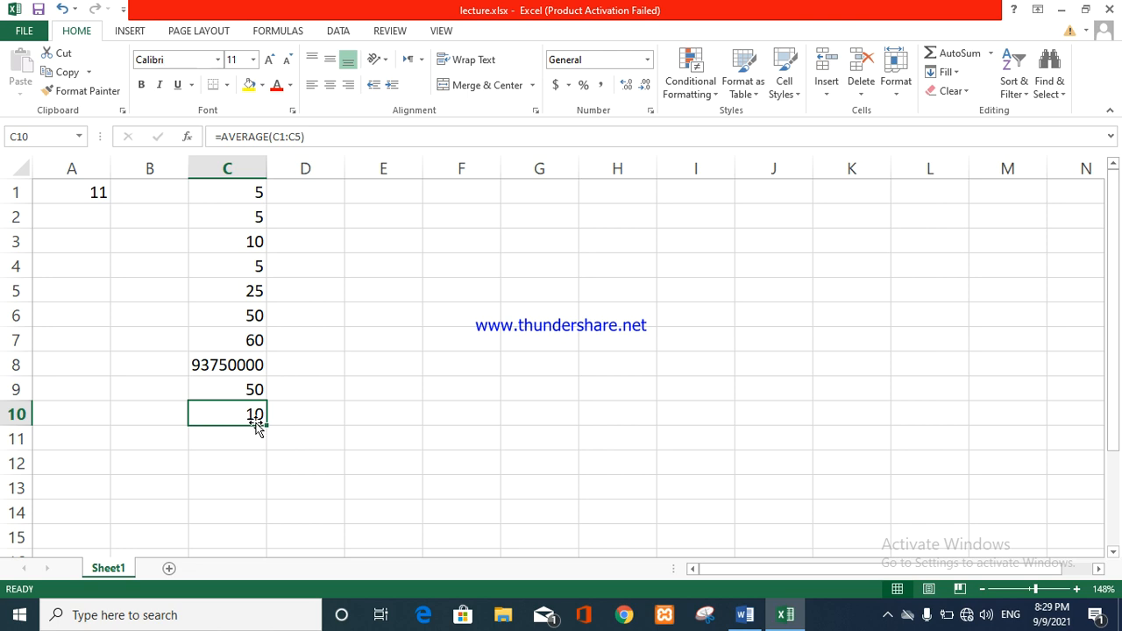
Add cells C1 and C2 in cell F2 by writing the formula =sum(C1,C2) directly in the cell
{"action": "left_click", "coordinate": [456, 218]}
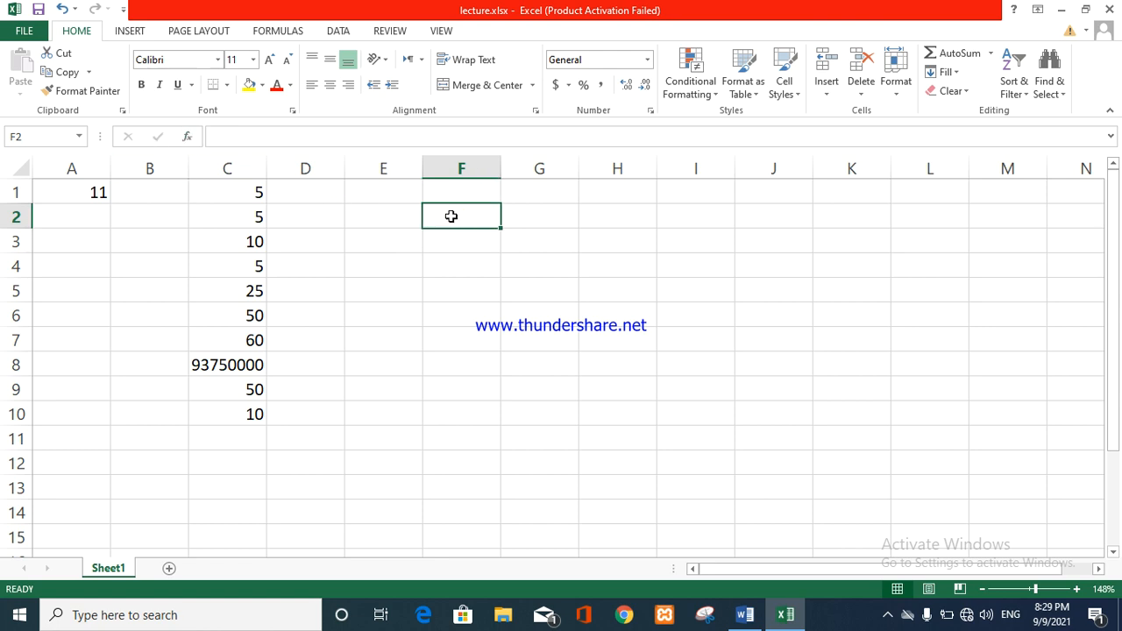
{"action": "type", "text": "="}
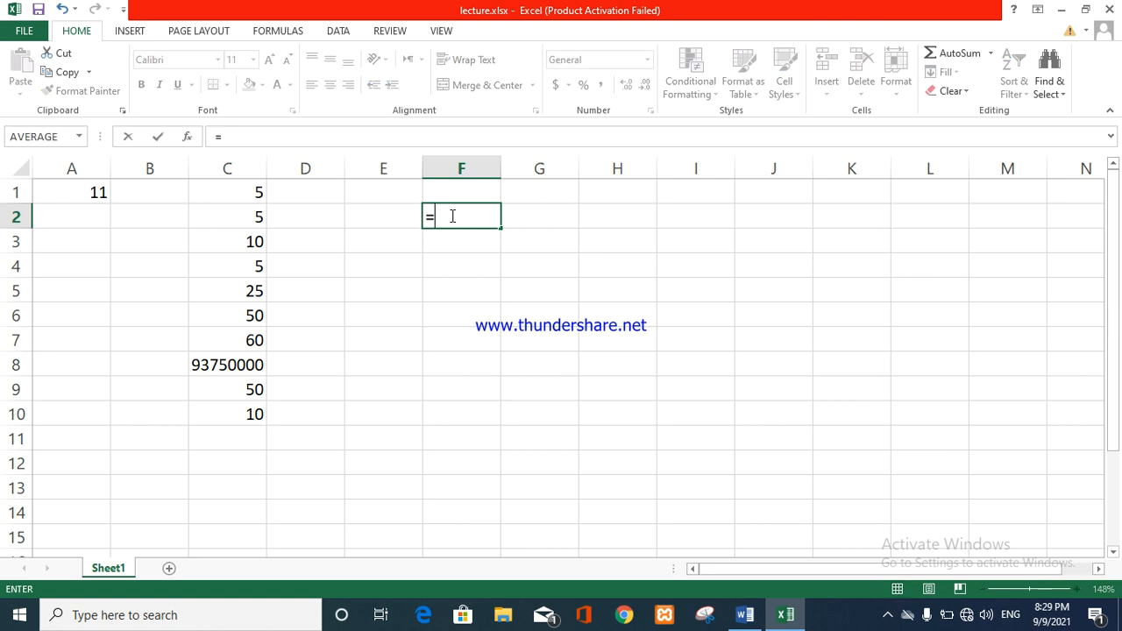
{"action": "type", "text": "sum"}
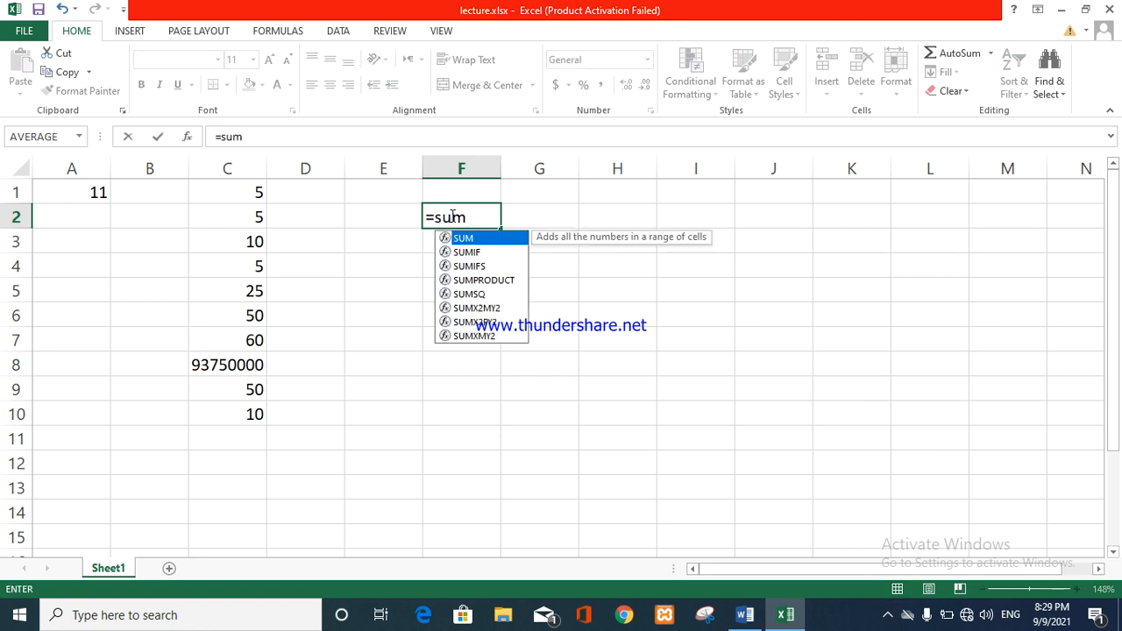
{"action": "type", "text": "("}
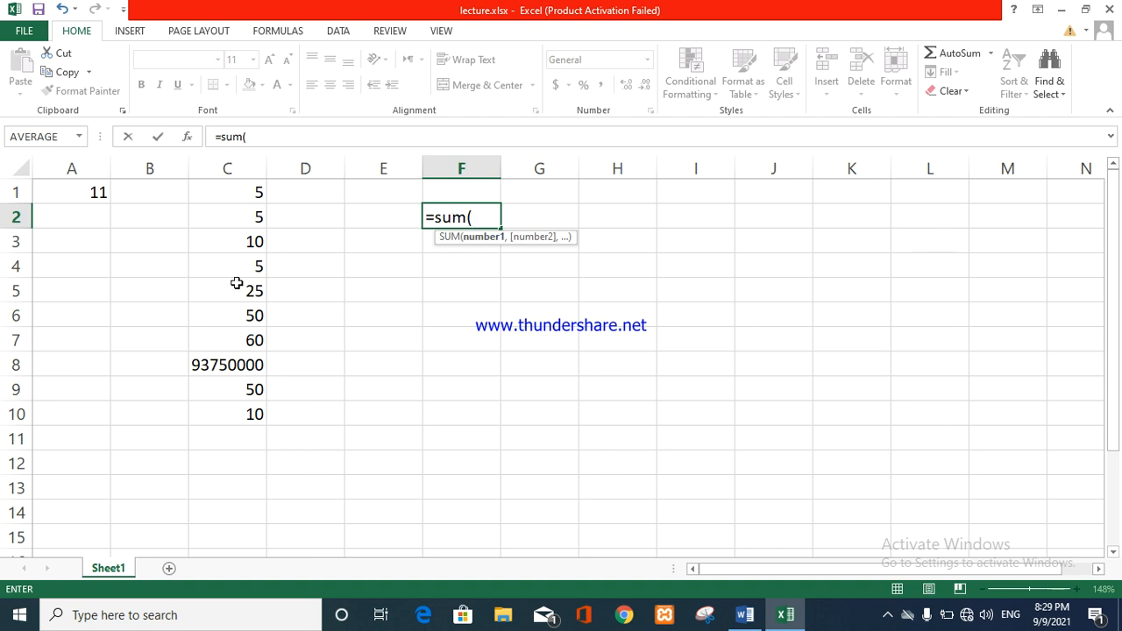
{"action": "left_click", "coordinate": [251, 189]}
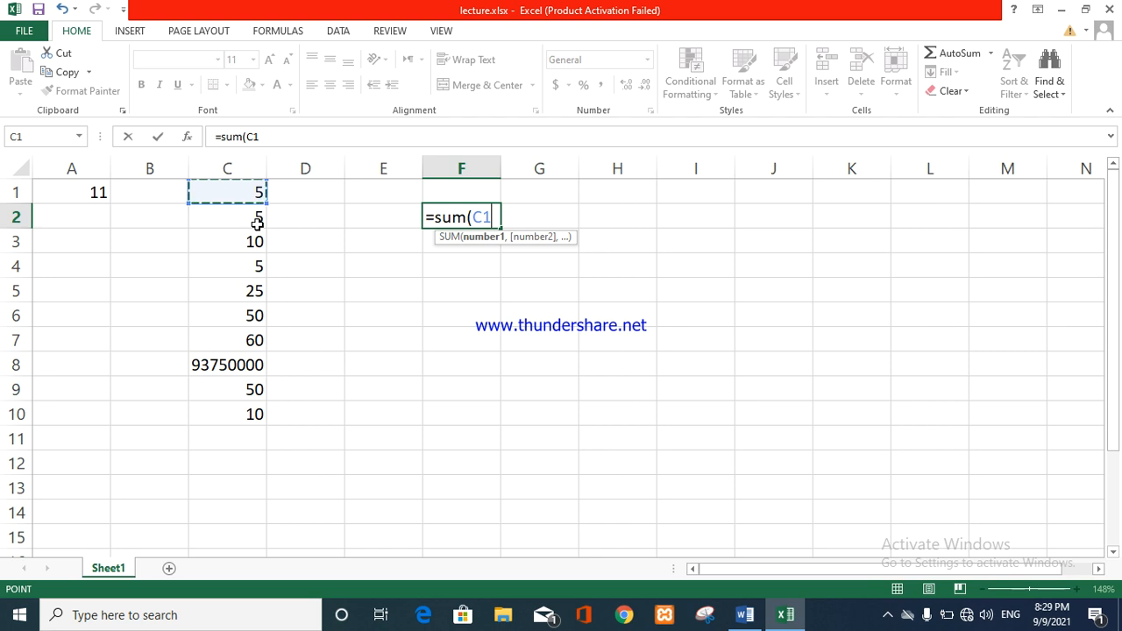
{"action": "type", "text": ","}
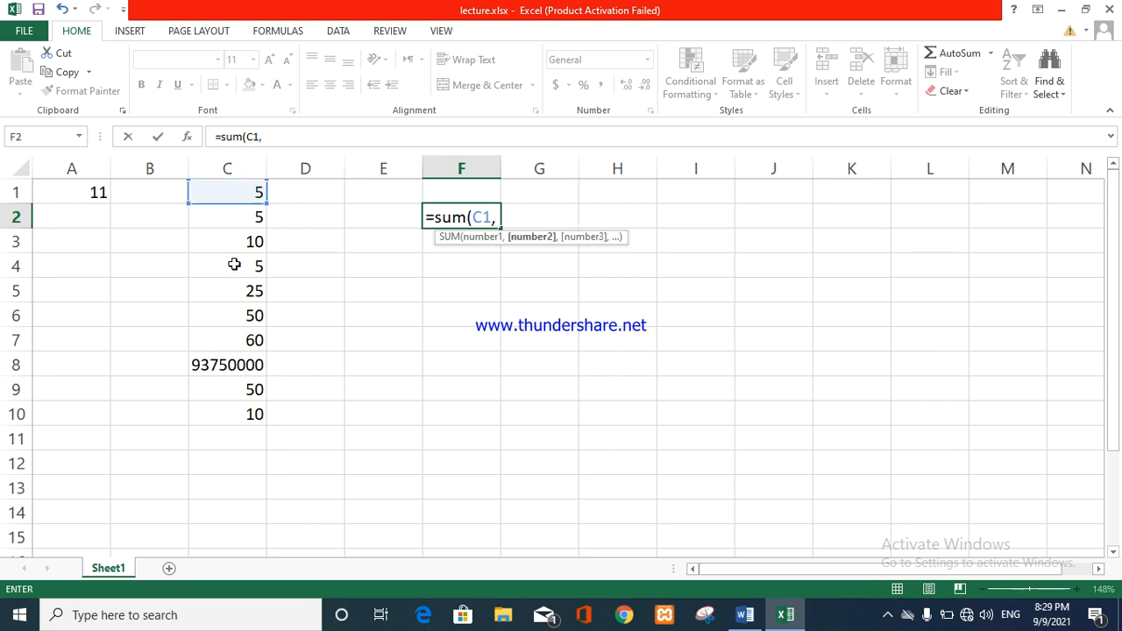
{"action": "left_click", "coordinate": [260, 224]}
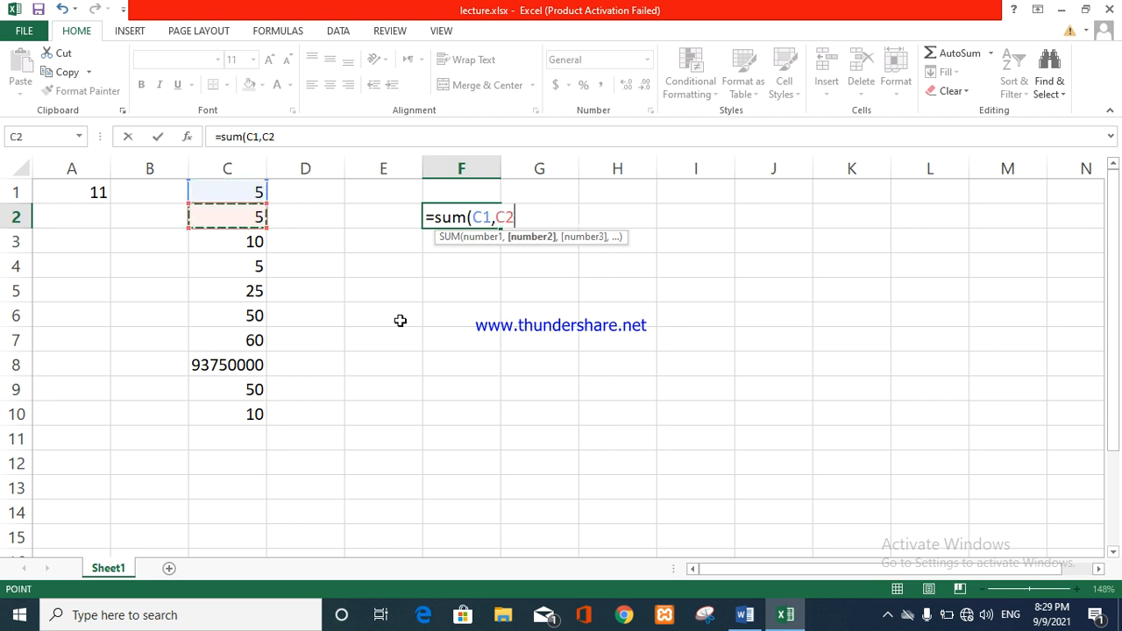
{"action": "type", "text": ")"}
{"action": "key", "text": "Return"}
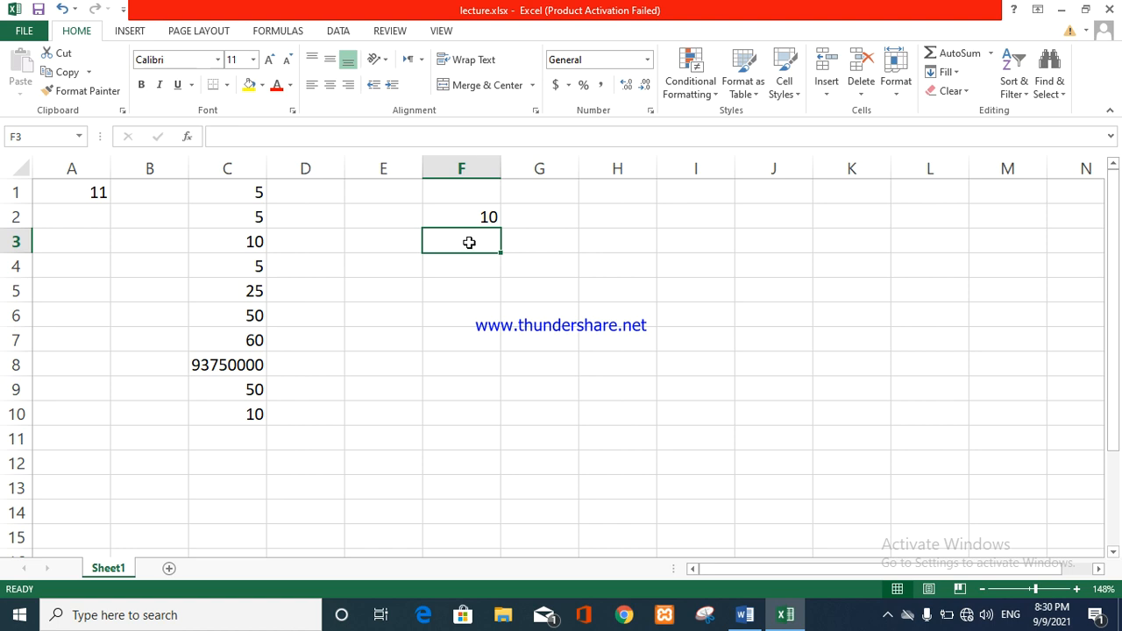
{"action": "left_click", "coordinate": [186, 138]}
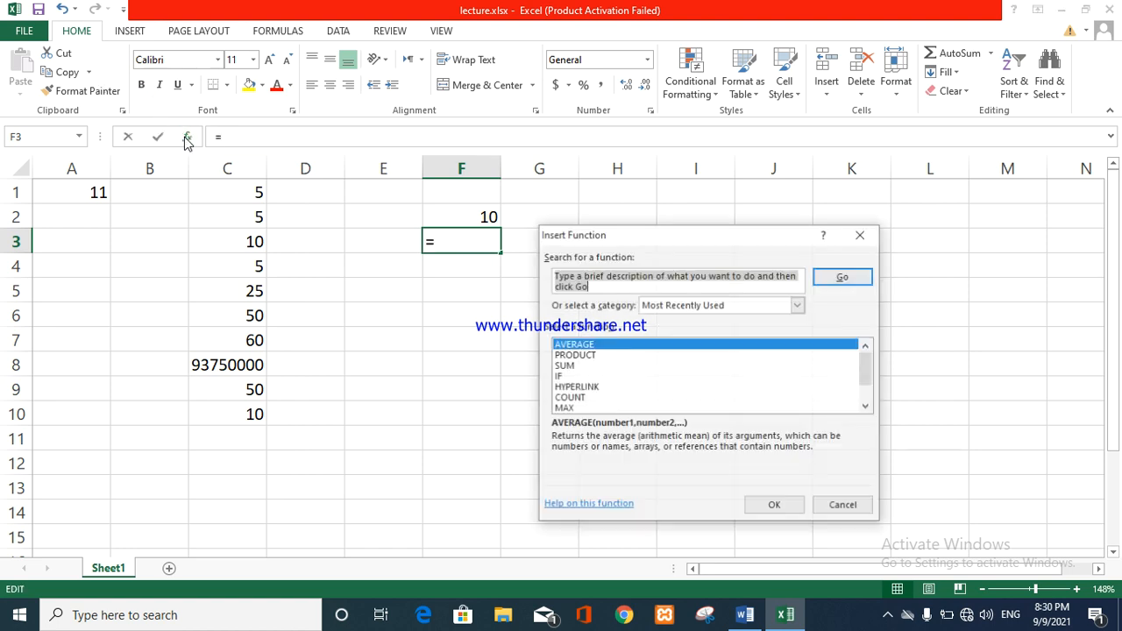
{"action": "left_click", "coordinate": [846, 508]}
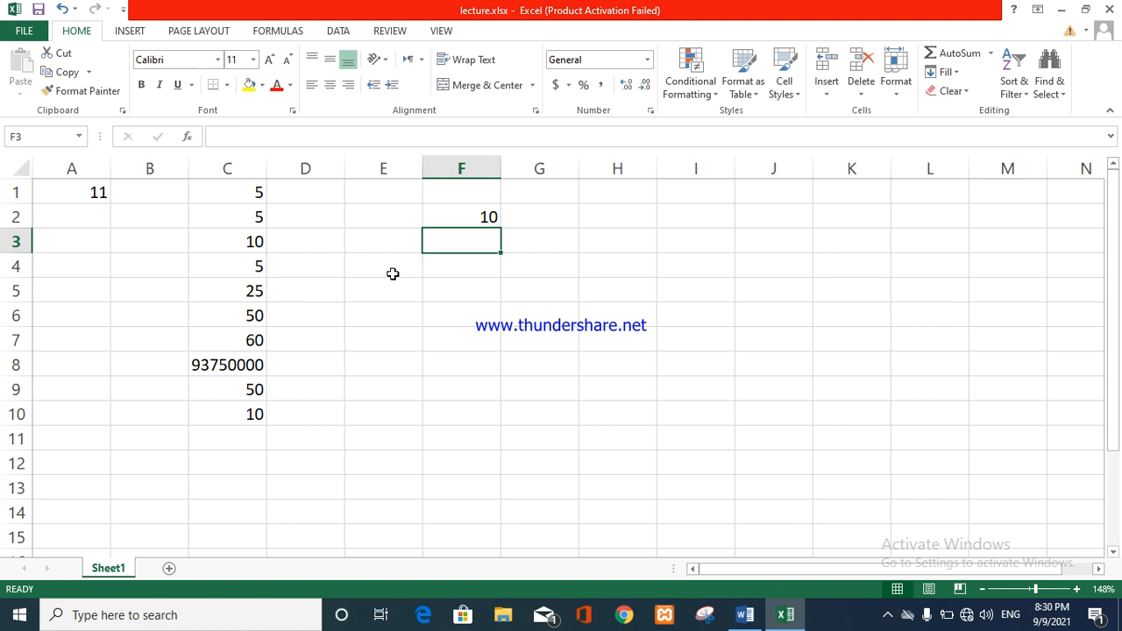